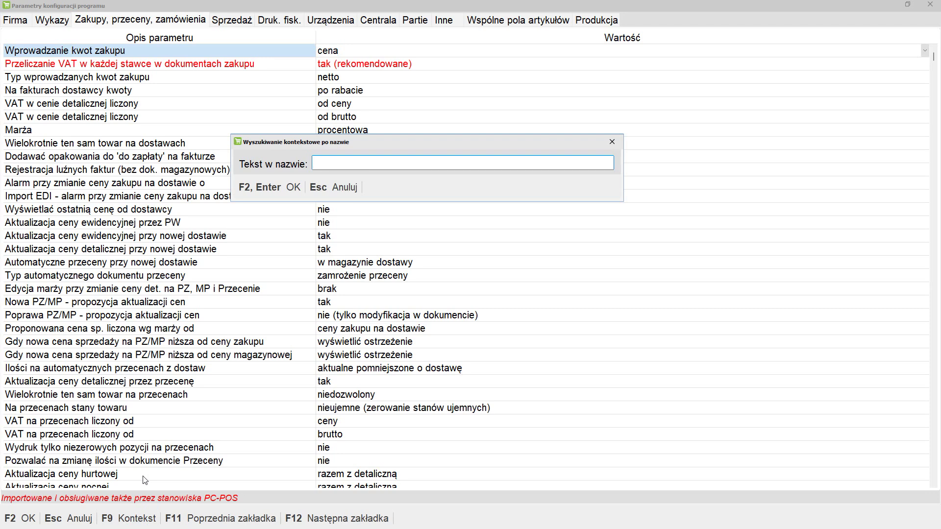
- Filter the configuration parameters by "rozpak" and check the carton unpacking/packing proposal setting (Propozycja rozpakowania/zapakowania kartonów)
{"action": "key", "text": "Return"}
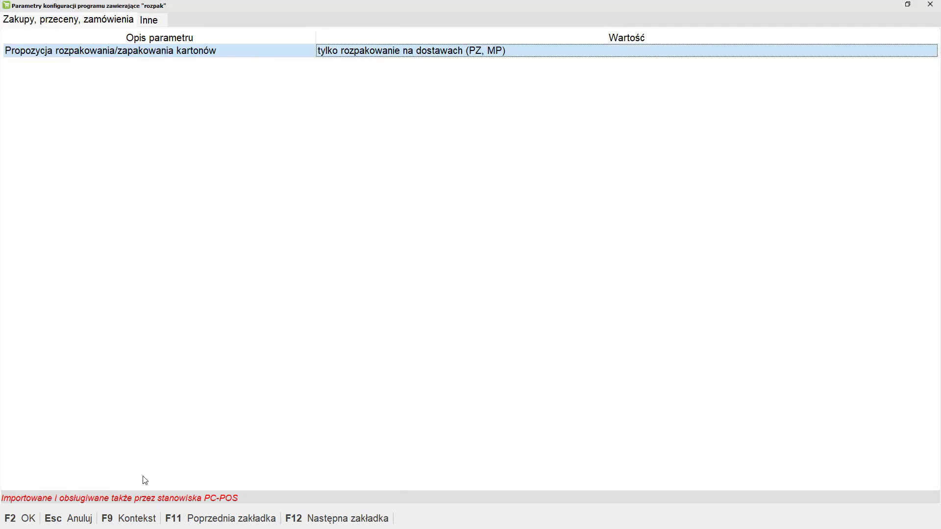
{"action": "double_click", "coordinate": [210, 52]}
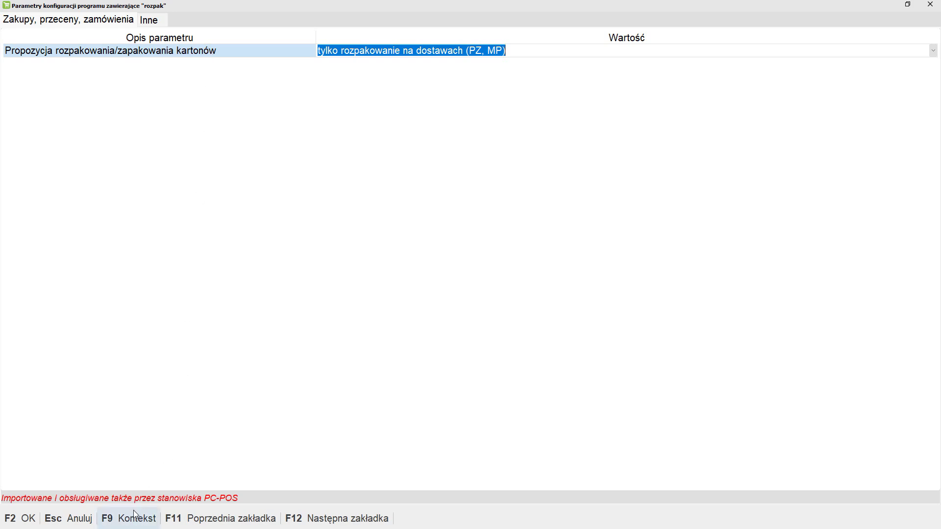
{"action": "key", "text": "Return"}
- Filter the configuration parameters by "recept" and review the sales settings for creating recipe documents
{"action": "key", "text": "F9"}
{"action": "type", "text": "recept"}
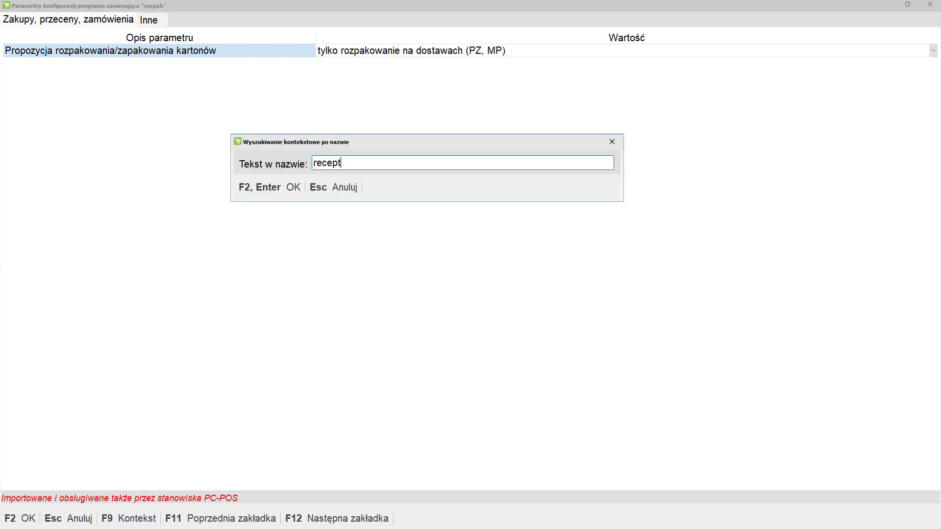
{"action": "key", "text": "Return"}
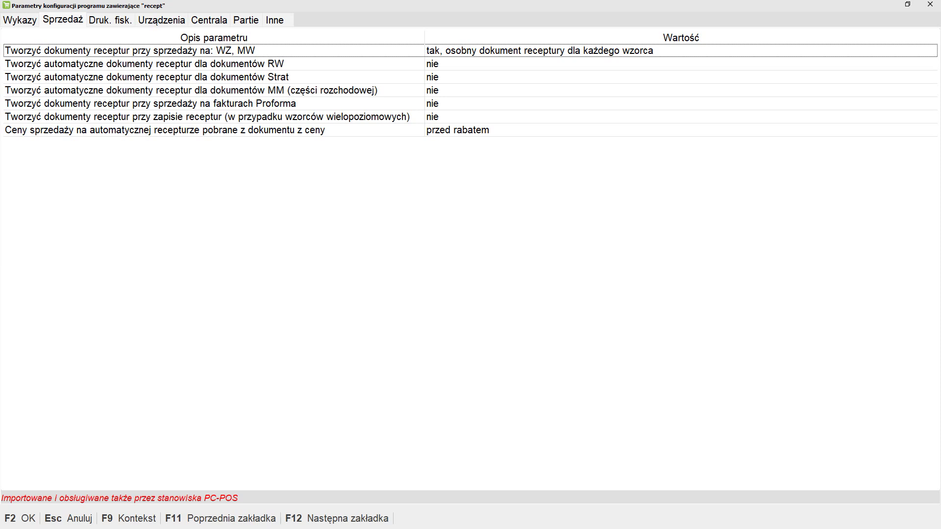
{"action": "key", "text": "Down"}
{"action": "key", "text": "Down"}
{"action": "key", "text": "Down"}
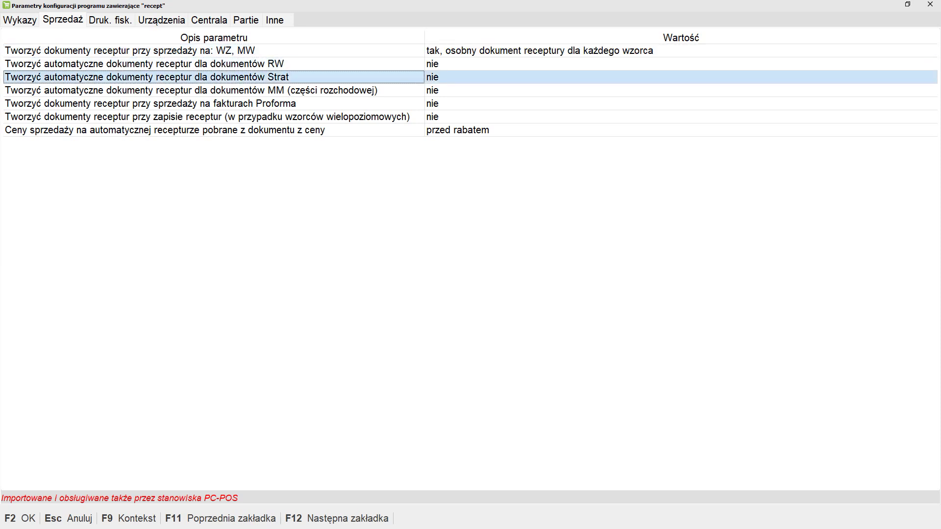
{"action": "key", "text": "Down"}
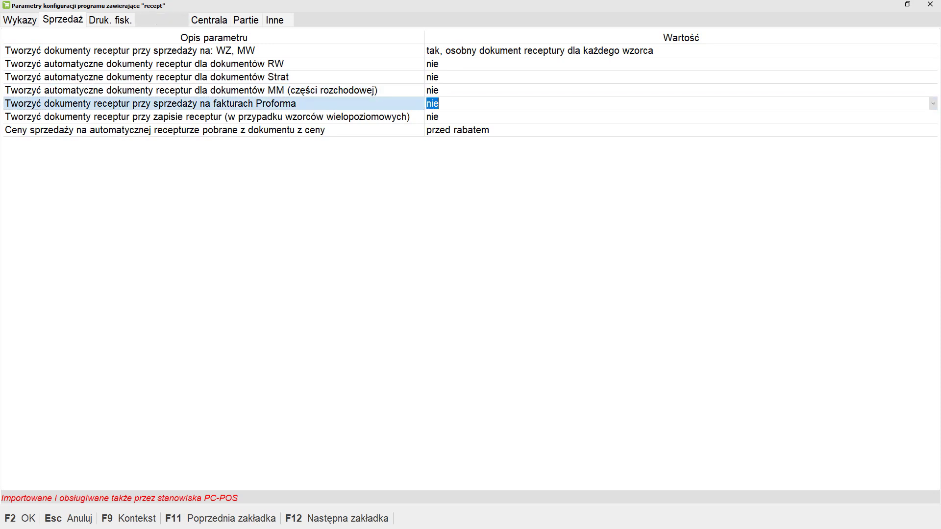
- Check the recipe-document parameters for cash-register sales imports and DrukFisk sales, and save and close the configuration
{"action": "key", "text": "F12"}
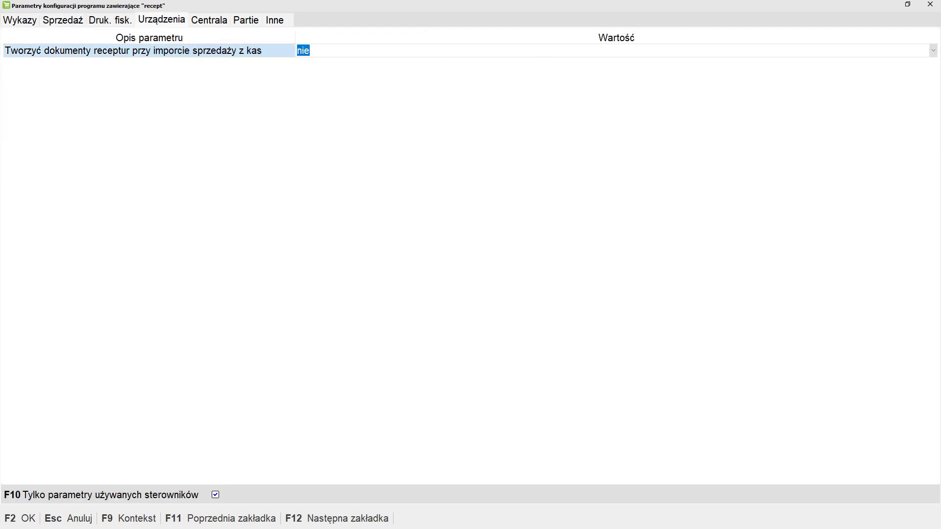
{"action": "key", "text": "F11"}
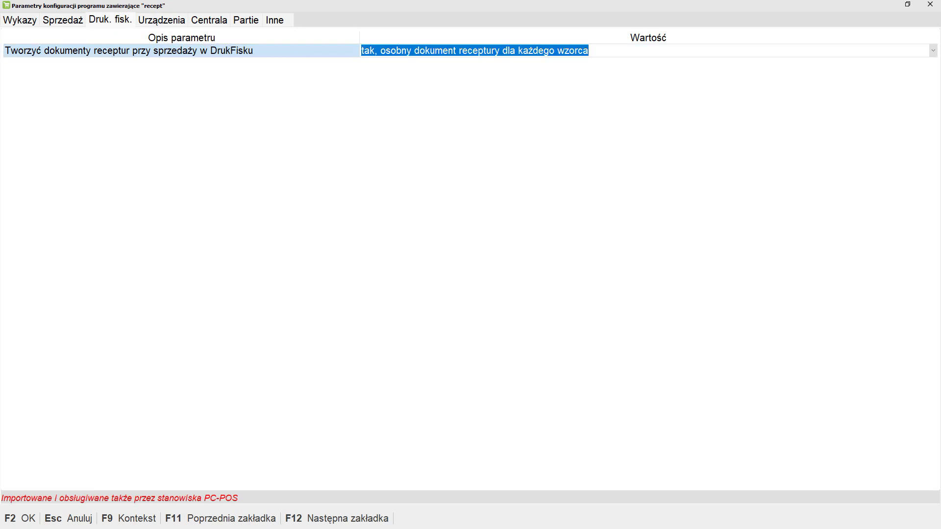
{"action": "left_click", "coordinate": [456, 50]}
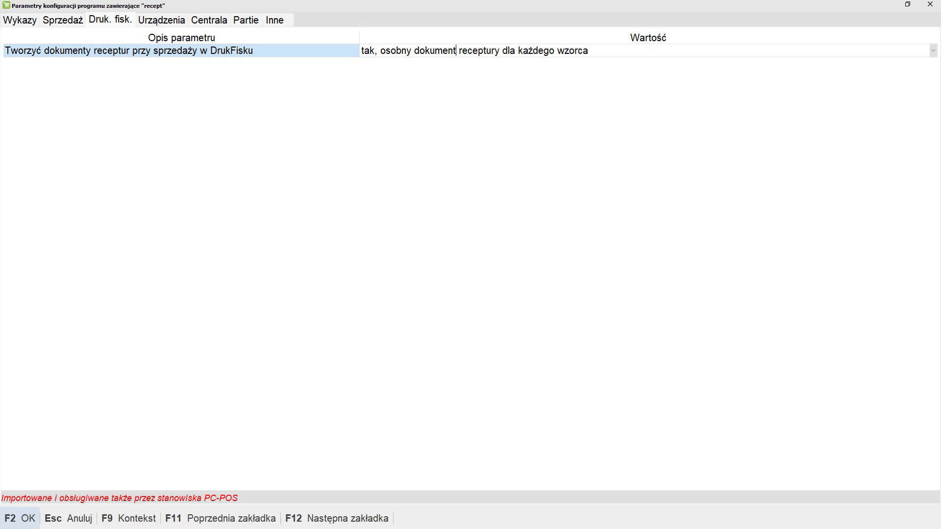
{"action": "key", "text": "F2"}
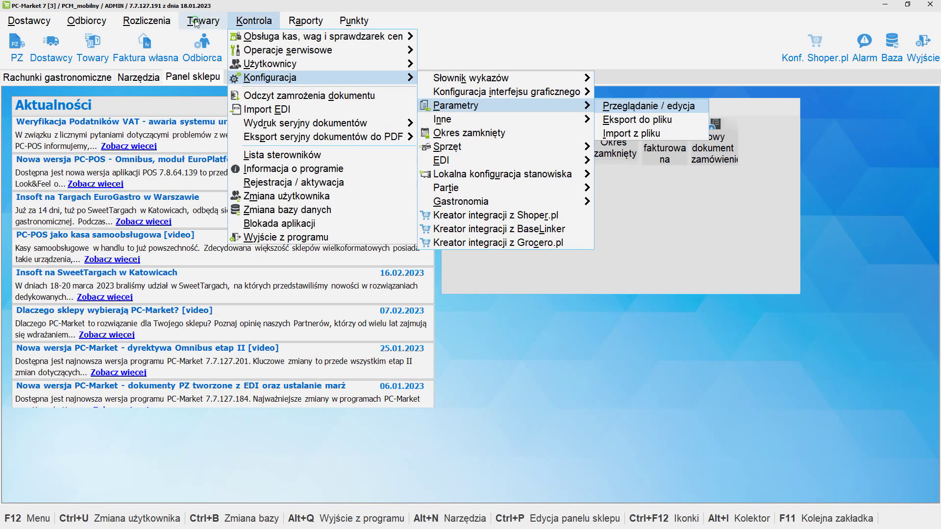
- Find Źródlana woda mineralna in the product list, view its product card, and close the card and the list
{"action": "mouse_move", "coordinate": [203, 20]}
{"action": "left_click", "coordinate": [228, 64]}
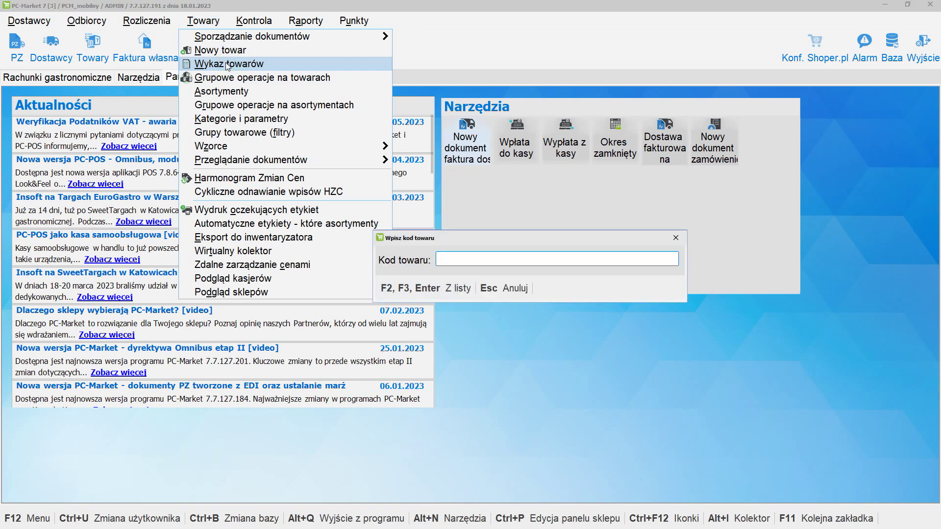
{"action": "key", "text": "F2"}
{"action": "type", "text": "ź"}
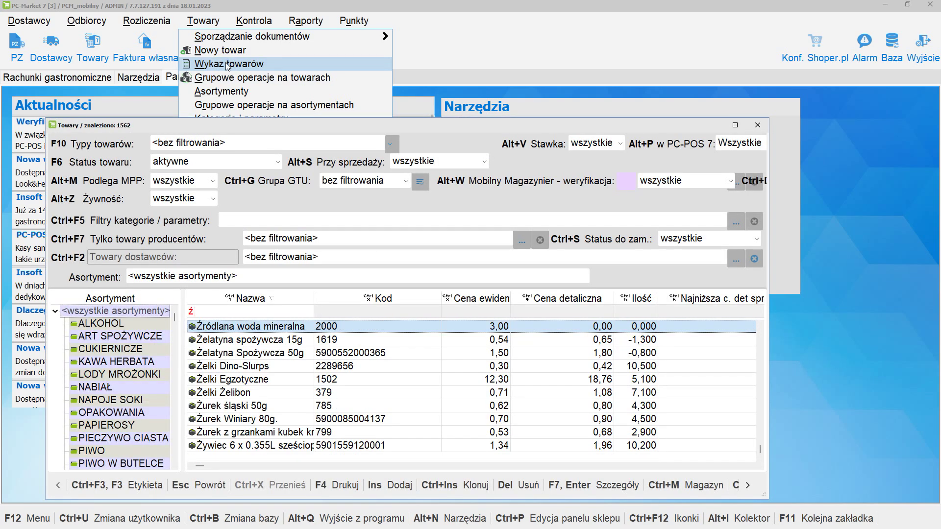
{"action": "key", "text": "Return"}
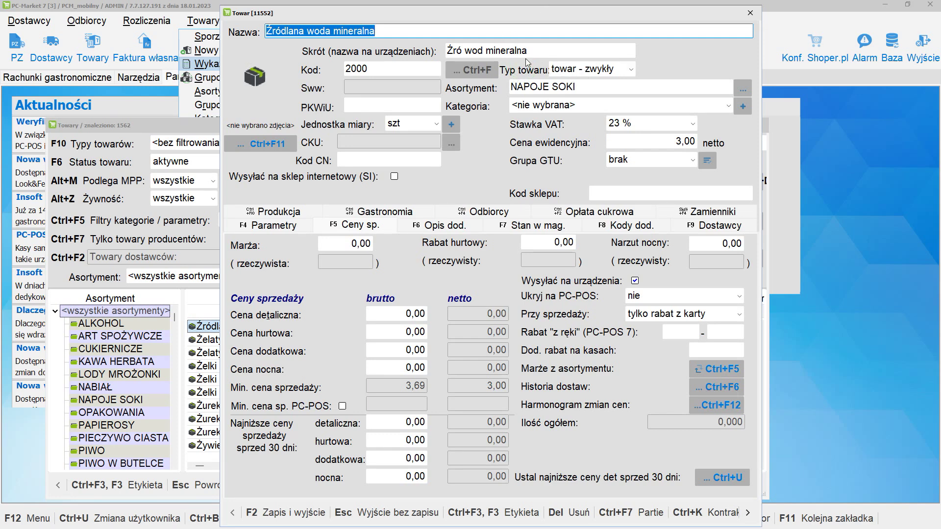
{"action": "left_click", "coordinate": [749, 13]}
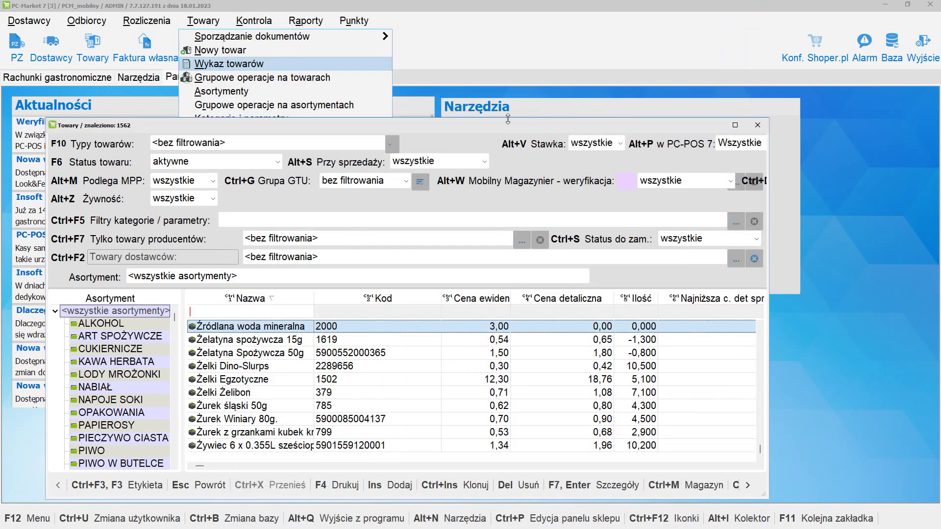
{"action": "left_click", "coordinate": [758, 124]}
- Create a new product of type "towar - karton" named "Źródlana woda mineralna 6pak" and save it
{"action": "left_click", "coordinate": [253, 50]}
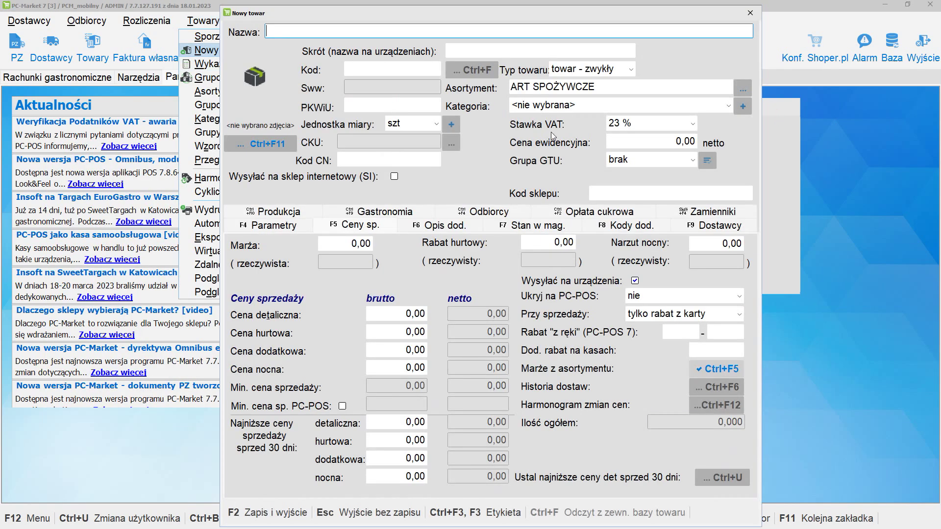
{"action": "left_click", "coordinate": [615, 71]}
{"action": "left_click", "coordinate": [603, 119]}
{"action": "left_click", "coordinate": [379, 27]}
{"action": "type", "text": "Źról"}
{"action": "key", "text": "BackSpace"}
{"action": "type", "text": "dlana "}
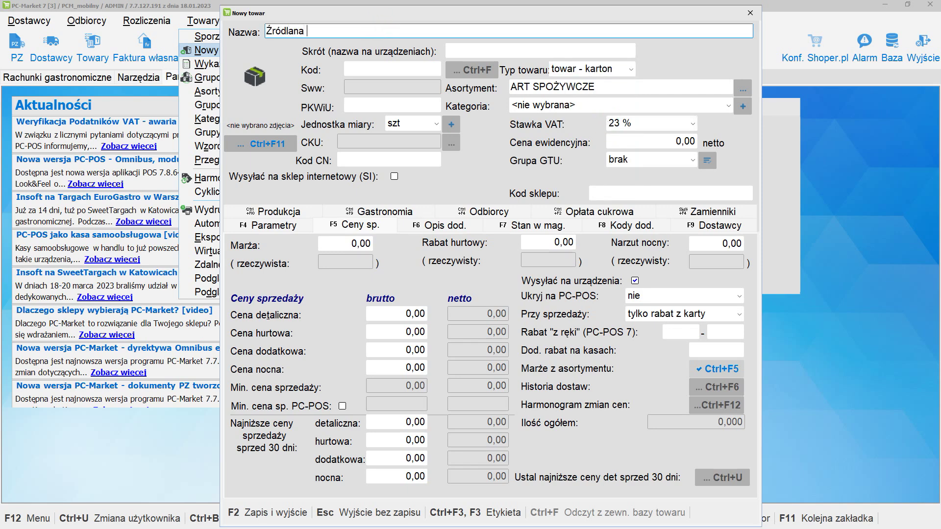
{"action": "type", "text": "woda mineralna 6pak"}
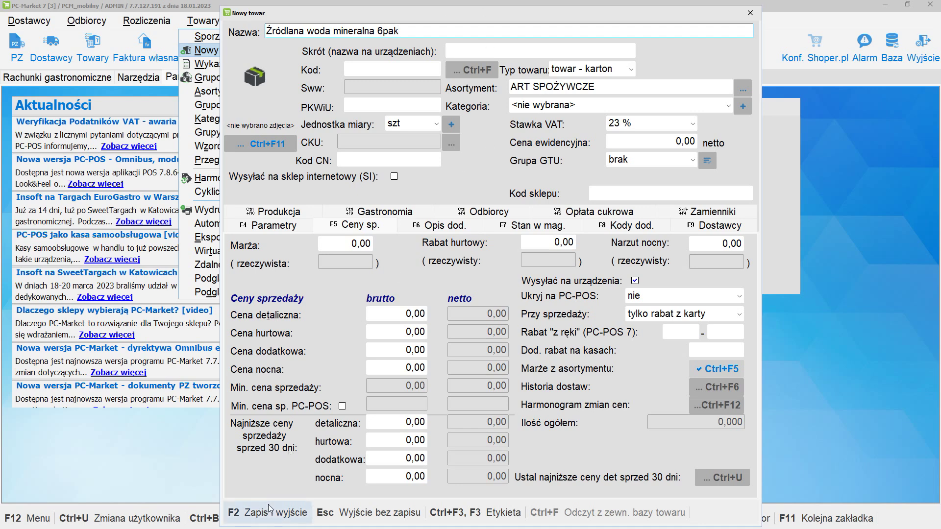
{"action": "left_click", "coordinate": [283, 512]}
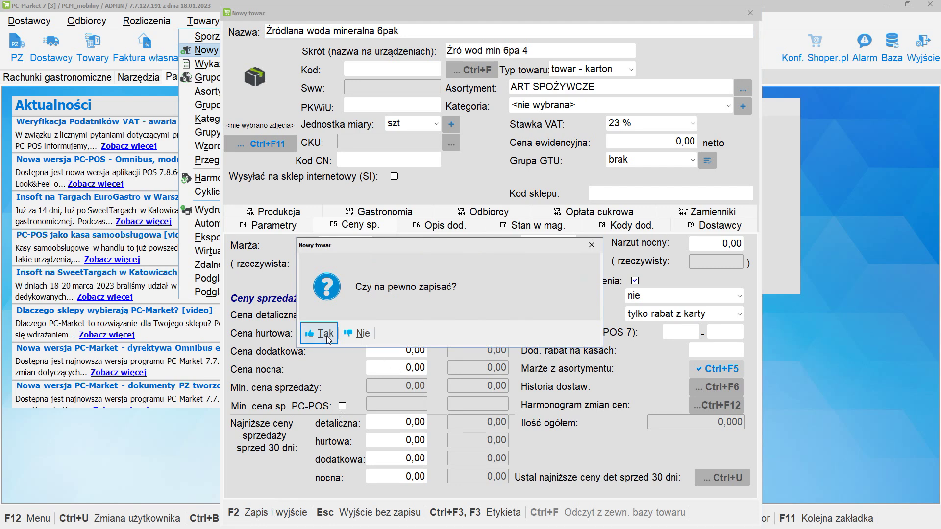
{"action": "left_click", "coordinate": [326, 337]}
{"action": "left_click", "coordinate": [390, 300]}
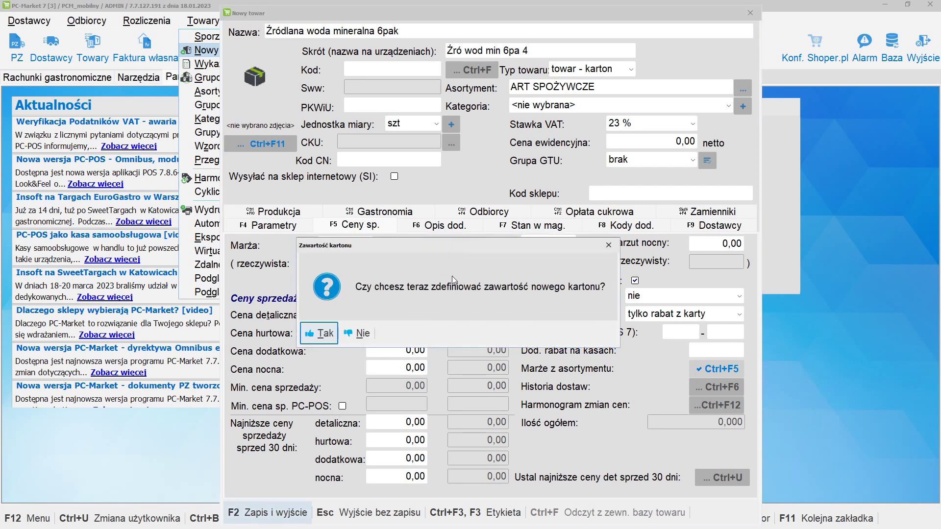
- Choose to define the new carton's contents and rename its recipe template "Źródlana woda mineralna 6-pak x -1,000"
{"action": "left_click", "coordinate": [320, 334]}
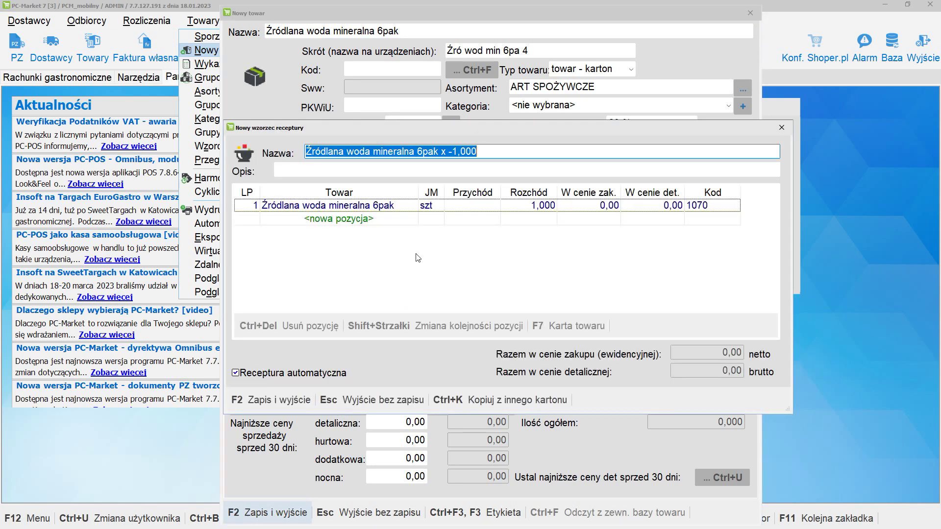
{"action": "left_click", "coordinate": [426, 152]}
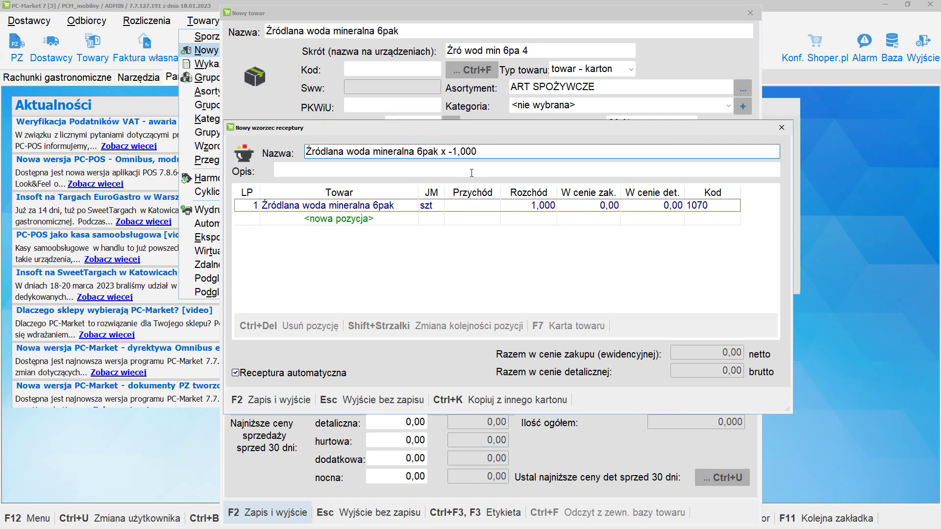
{"action": "type", "text": "-"}
- Add Źródlana woda mineralna as the second item of the recipe template with a Przychód quantity of 6
{"action": "left_click", "coordinate": [340, 219]}
{"action": "double_click", "coordinate": [340, 219]}
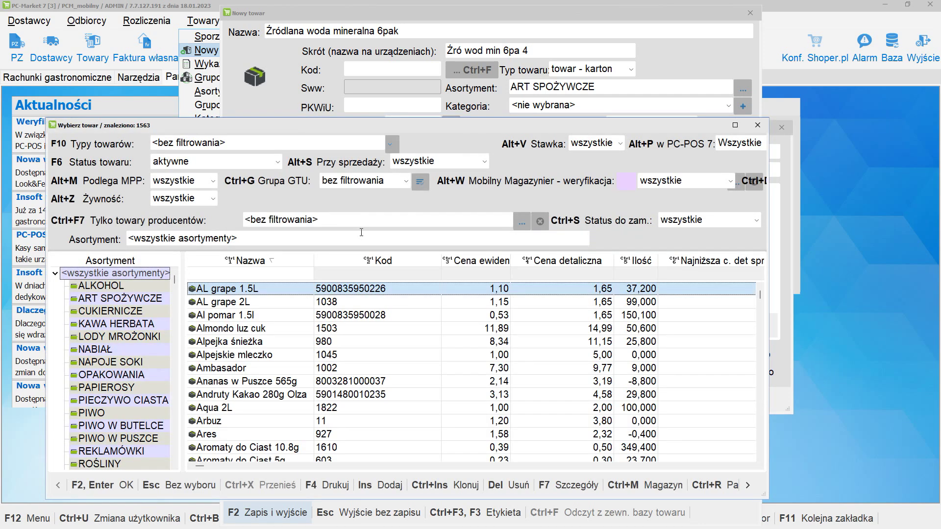
{"action": "type", "text": "ź"}
{"action": "key", "text": "Return"}
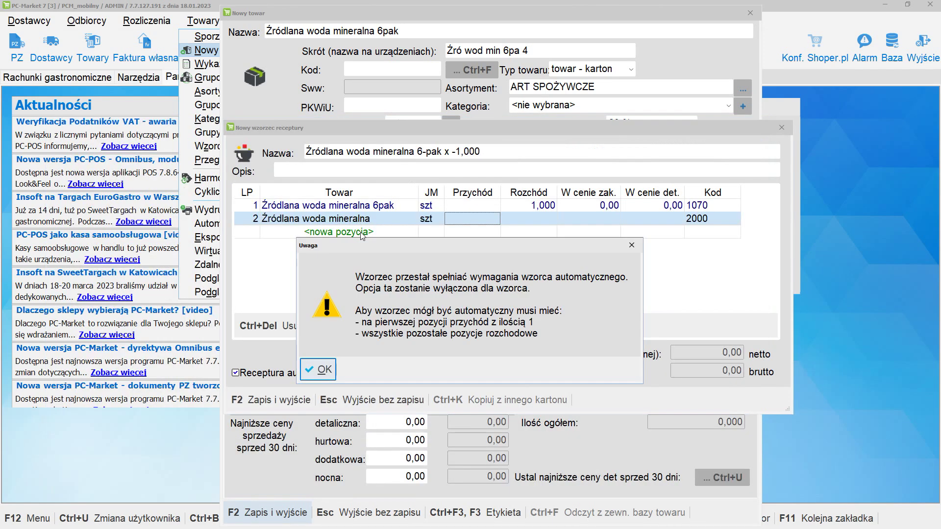
{"action": "key", "text": "Return"}
{"action": "type", "text": "6"}
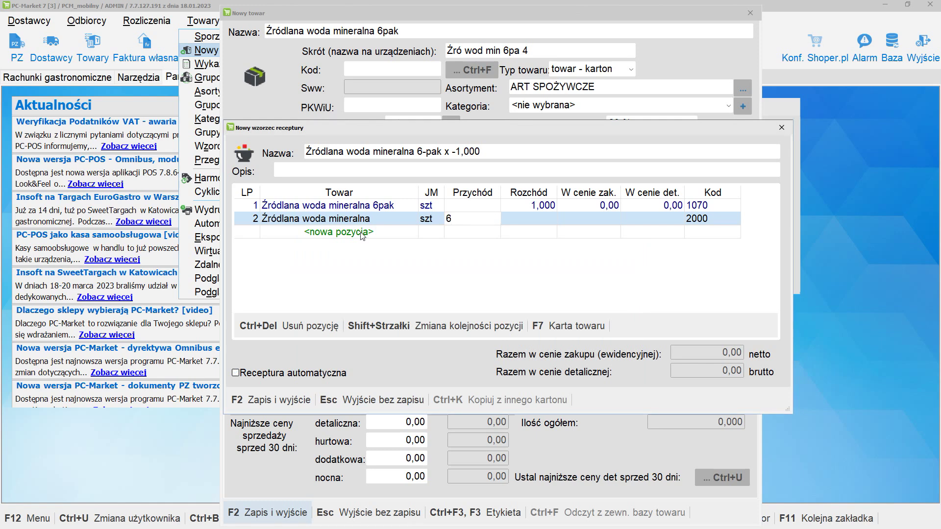
{"action": "key", "text": "Return"}
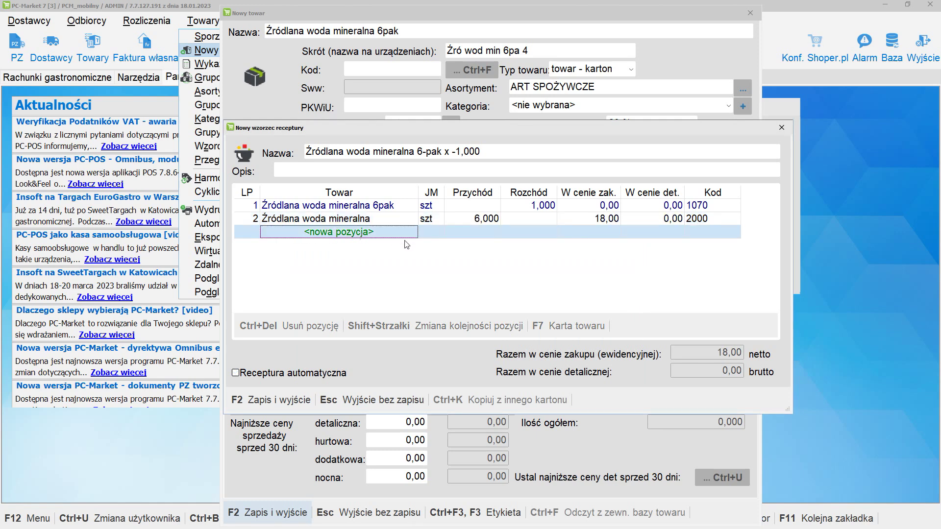
- Save the carton's recipe template, accepting the unequal income and outgoing sums in purchase prices
{"action": "left_click", "coordinate": [280, 403]}
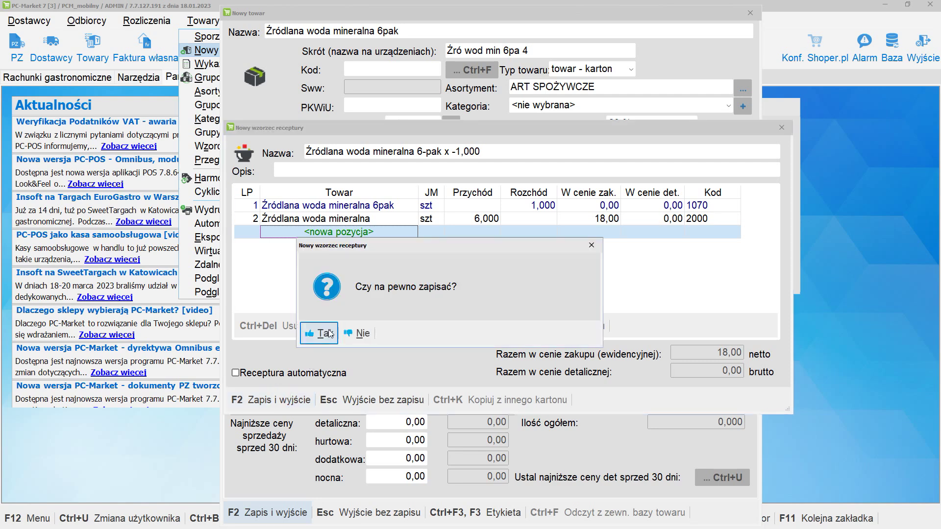
{"action": "left_click", "coordinate": [323, 335]}
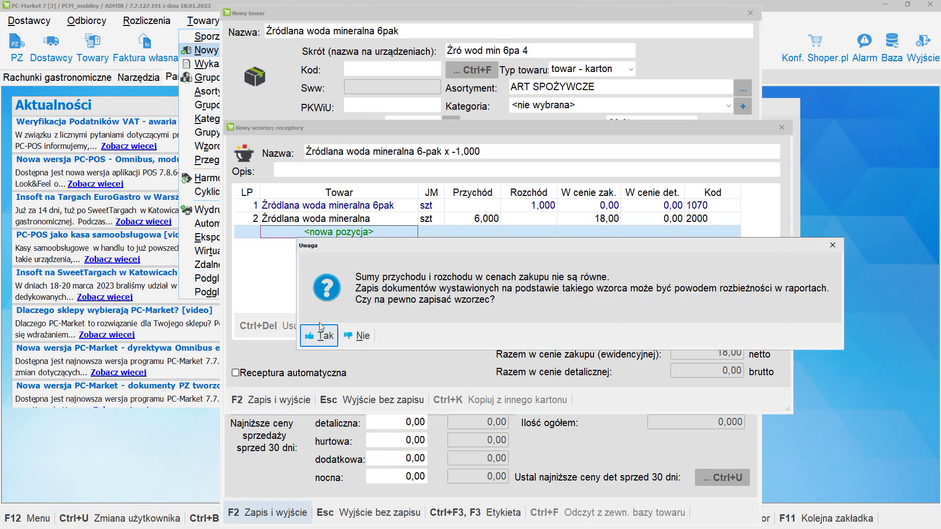
{"action": "left_click", "coordinate": [323, 337]}
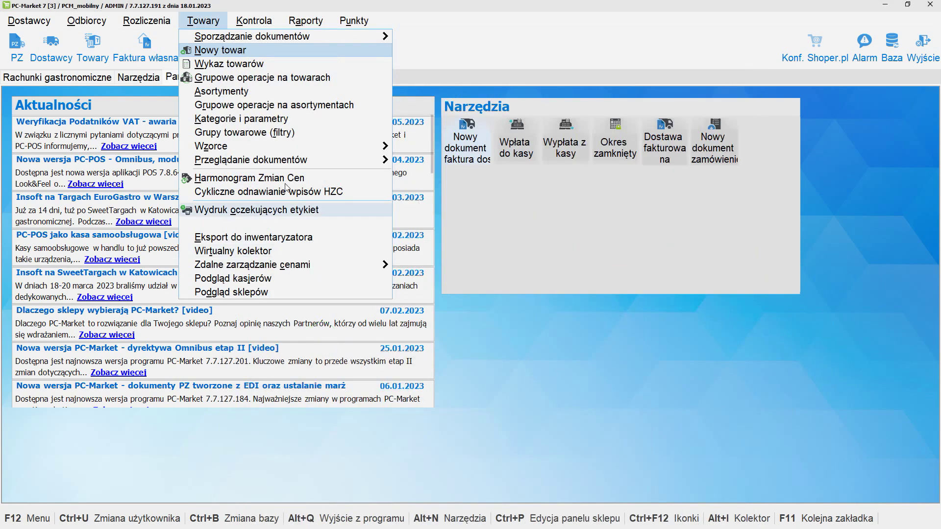
- Create a new PZ delivery document for supplier AGENCJA MARKETINGOWA in warehouse Magazyn 01
{"action": "left_click", "coordinate": [18, 48]}
{"action": "key", "text": "Return"}
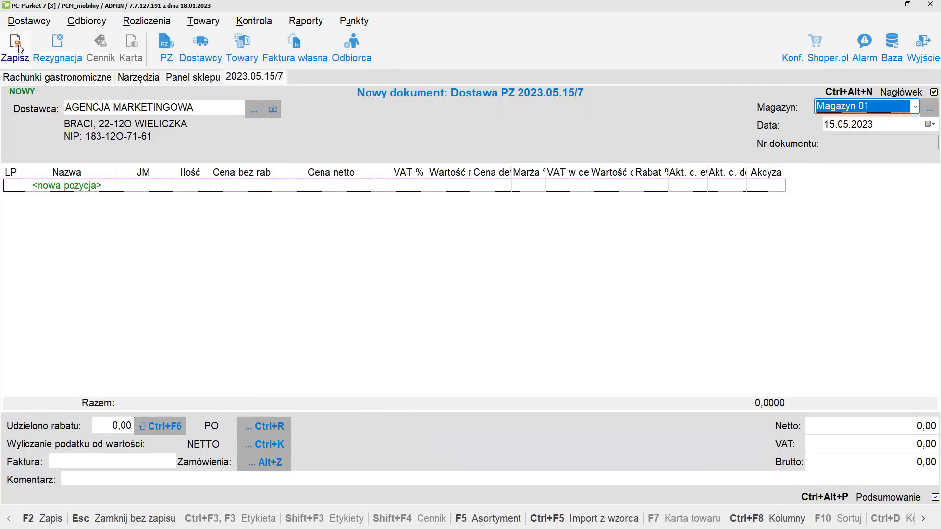
{"action": "key", "text": "Return"}
{"action": "key", "text": "Return"}
{"action": "key", "text": "Return"}
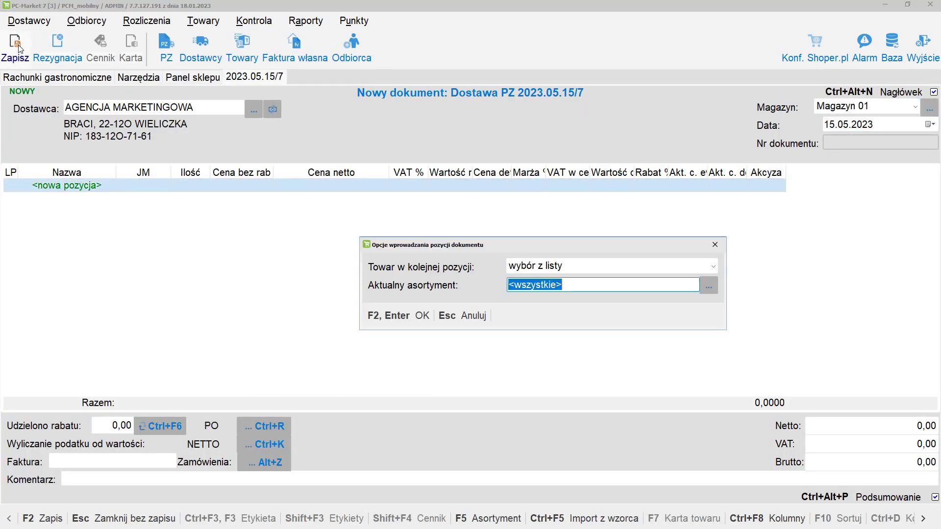
{"action": "key", "text": "Escape"}
- Select Źródlana woda mineralna 6pak as the delivery's first item and enter quantity 10 and net purchase price 180
{"action": "key", "text": "Return"}
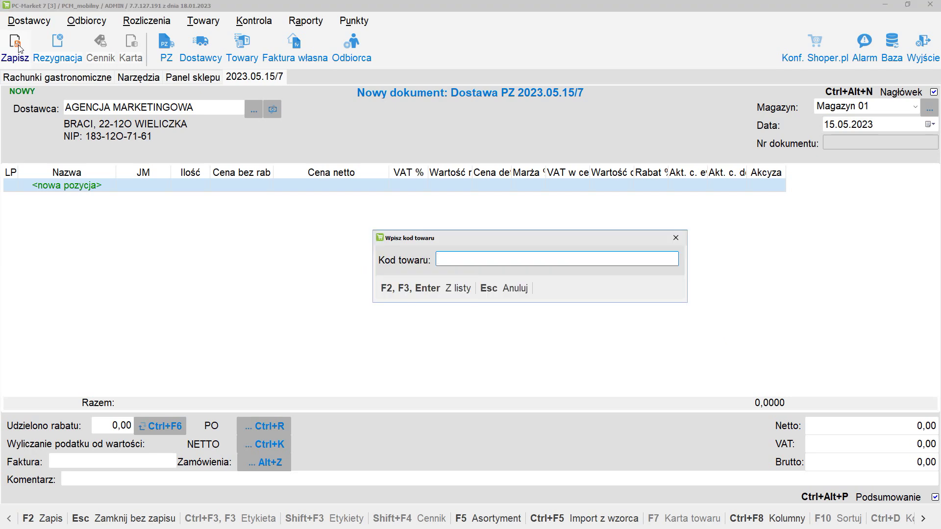
{"action": "key", "text": "Return"}
{"action": "type", "text": "ź"}
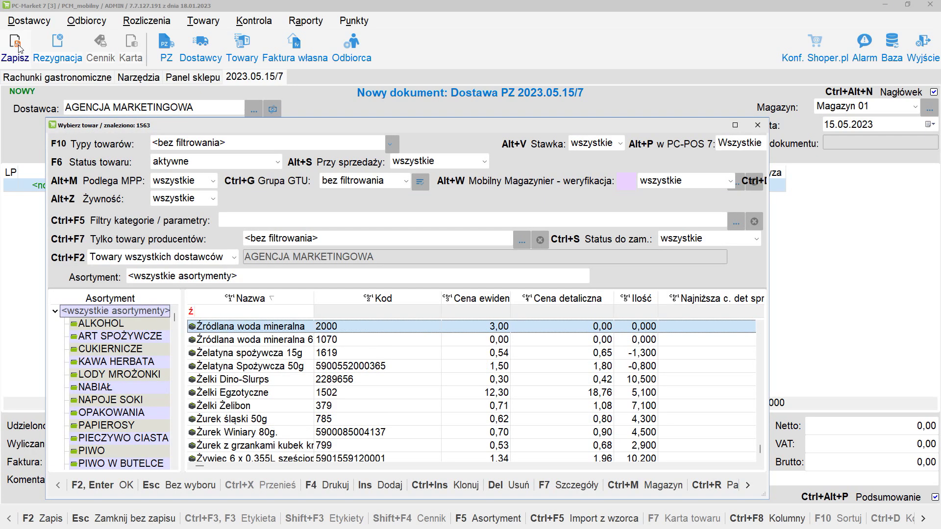
{"action": "key", "text": "Down"}
{"action": "key", "text": "Return"}
{"action": "type", "text": "10"}
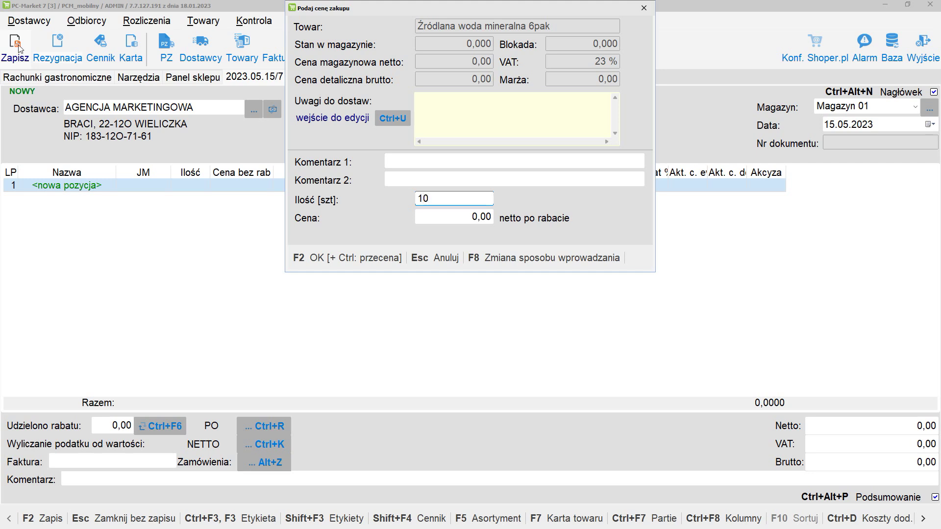
{"action": "key", "text": "Return"}
{"action": "type", "text": "180"}
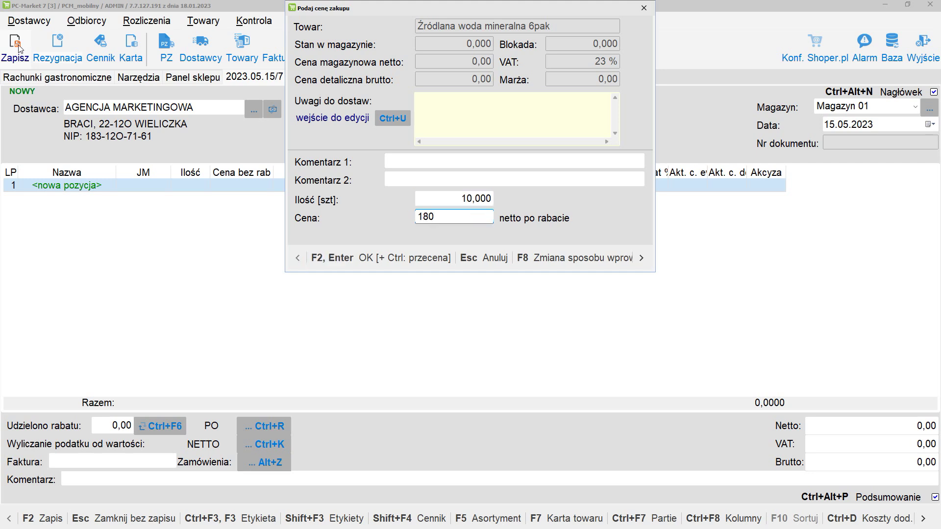
{"action": "key", "text": "Return"}
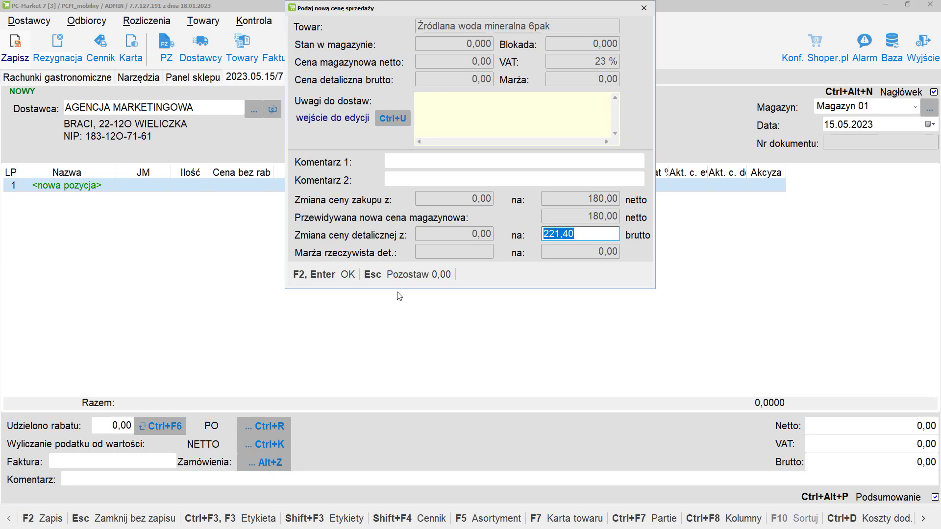
- Accept the 221,40 gross retail price for the item and save the PZ delivery with recipe documents unpacking its cartons
{"action": "key", "text": "Return"}
{"action": "left_click", "coordinate": [676, 238]}
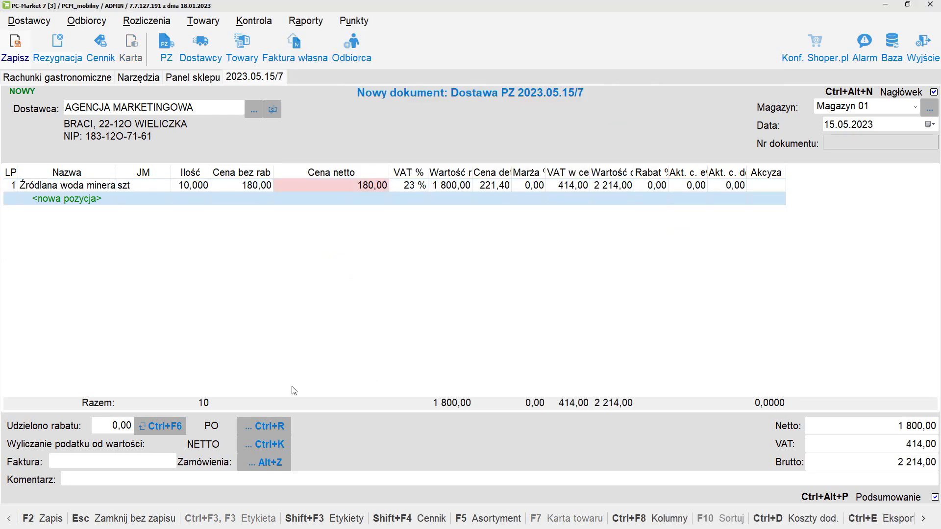
{"action": "left_click", "coordinate": [43, 518]}
{"action": "left_click", "coordinate": [432, 293]}
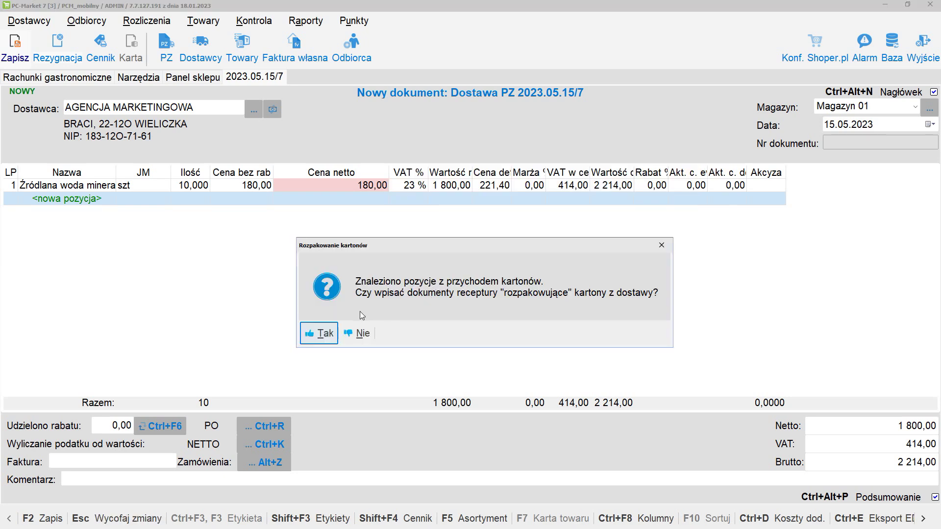
{"action": "left_click", "coordinate": [319, 333]}
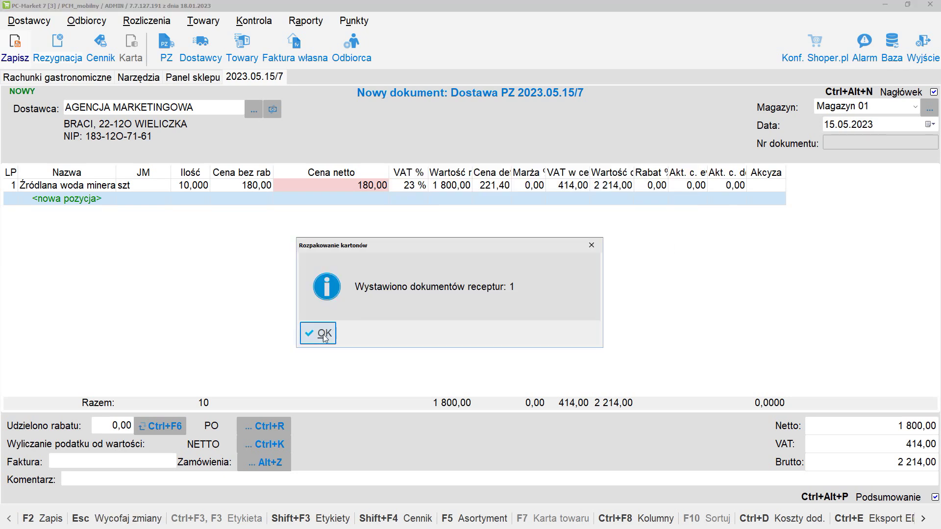
{"action": "left_click", "coordinate": [324, 335]}
{"action": "left_click", "coordinate": [350, 339]}
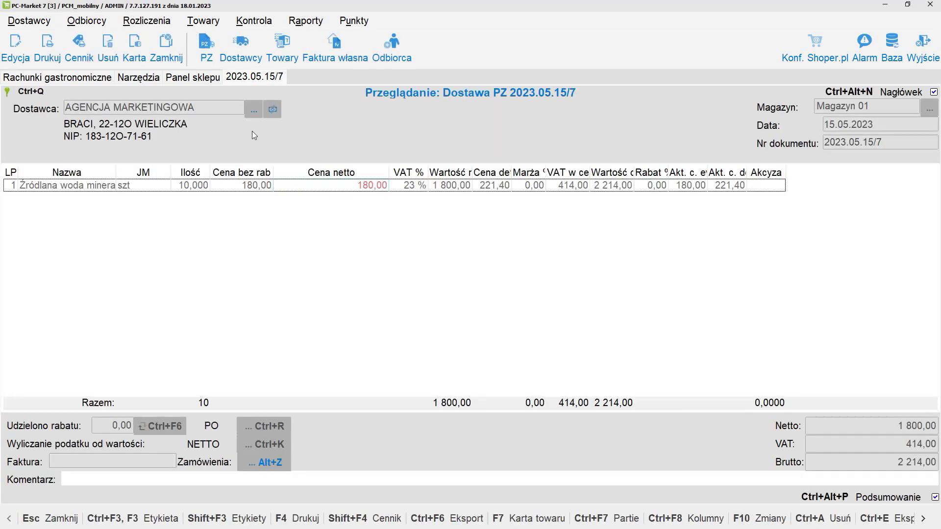
- Check the stock quantities of Źródlana woda mineralna and its 6pak in the product list after the delivery
{"action": "left_click", "coordinate": [211, 24]}
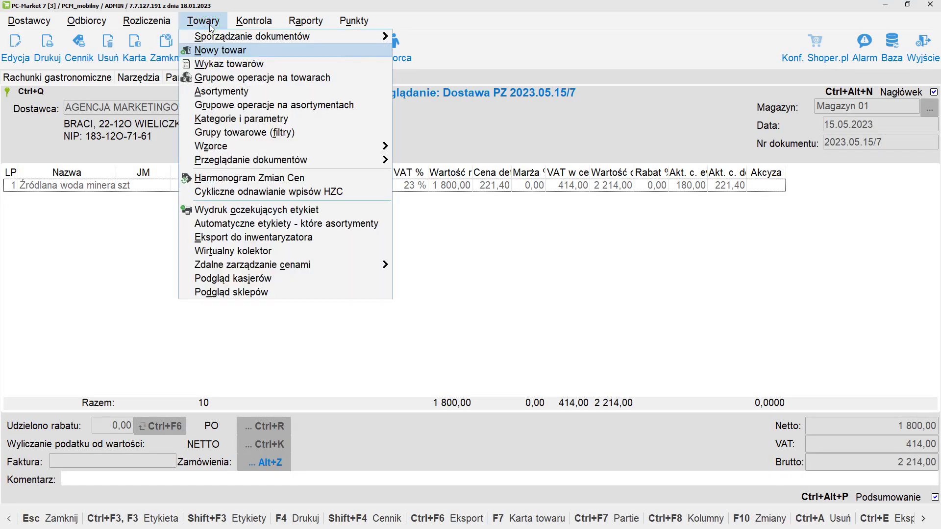
{"action": "left_click", "coordinate": [230, 63]}
{"action": "type", "text": "ź"}
{"action": "key", "text": "Return"}
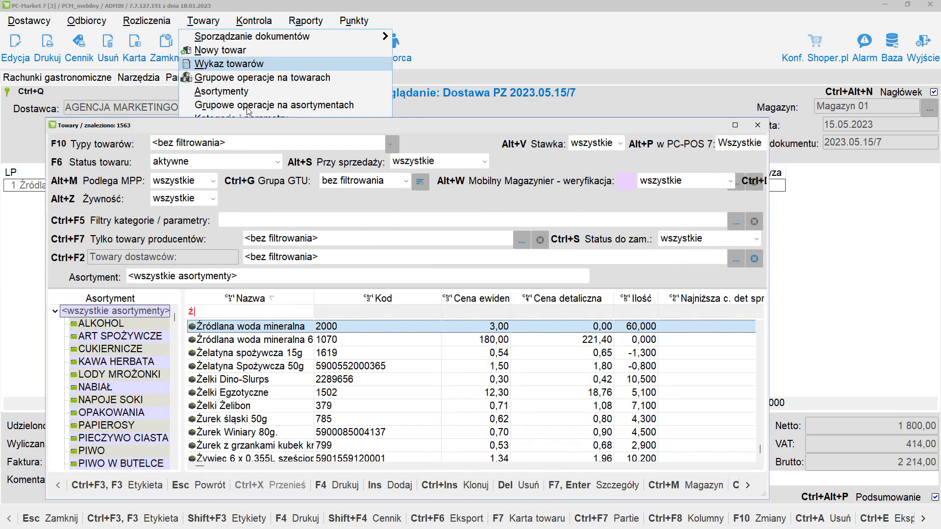
{"action": "left_click", "coordinate": [642, 325]}
{"action": "left_click", "coordinate": [640, 341]}
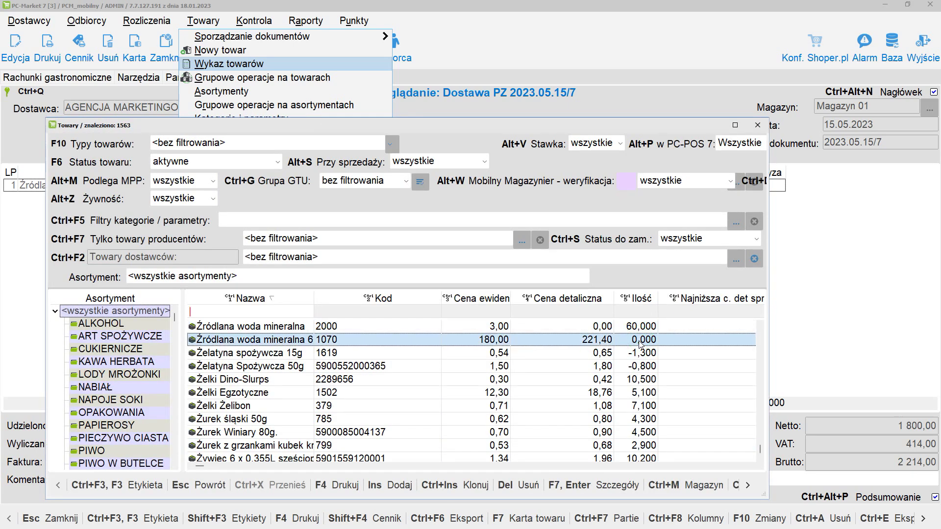
{"action": "left_click", "coordinate": [757, 125]}
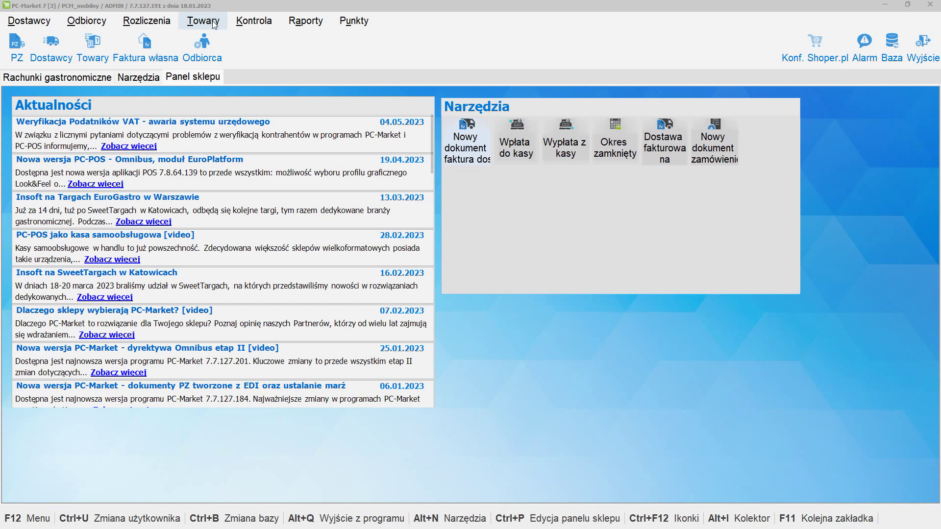
- Create a new recipe template named "Źródlana woda mineralna 6-pak x 1"
{"action": "left_click", "coordinate": [215, 24]}
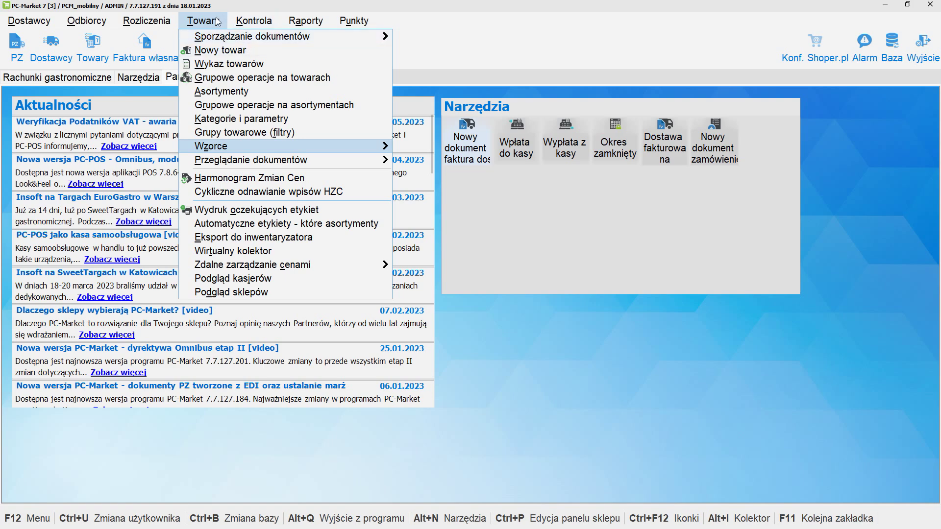
{"action": "mouse_move", "coordinate": [272, 147]}
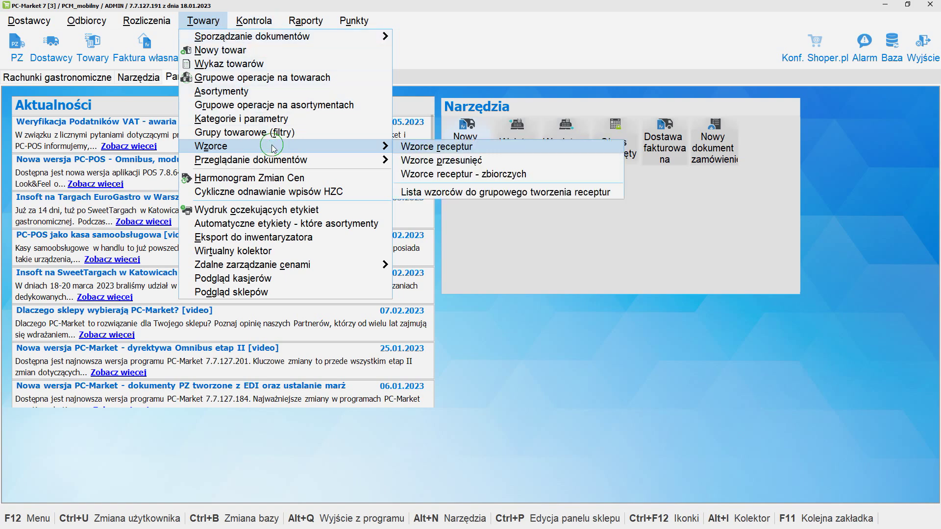
{"action": "left_click", "coordinate": [427, 150]}
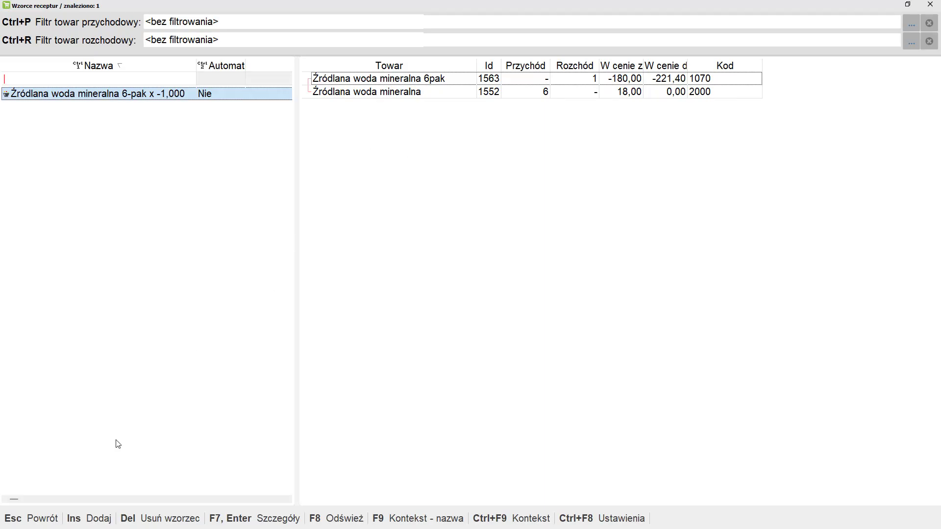
{"action": "left_click", "coordinate": [100, 518]}
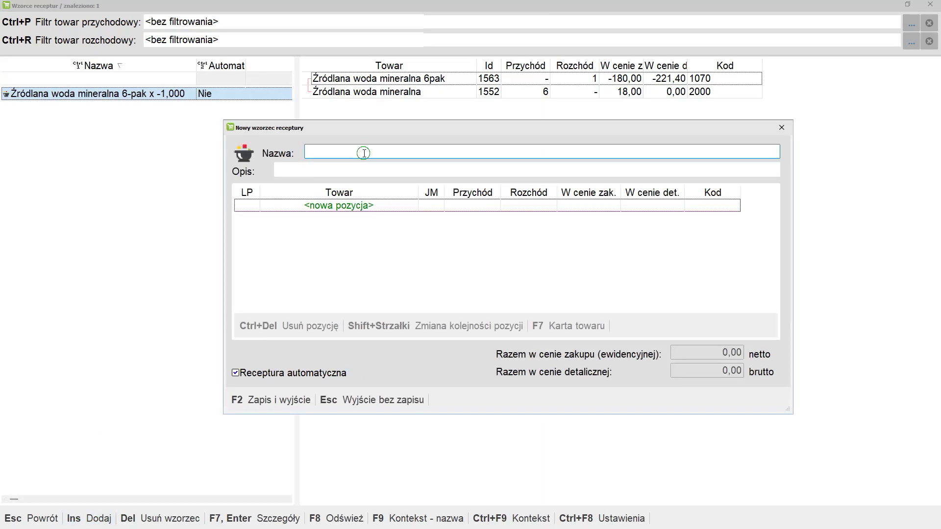
{"action": "type", "text": "Źródlana woda mineralna "}
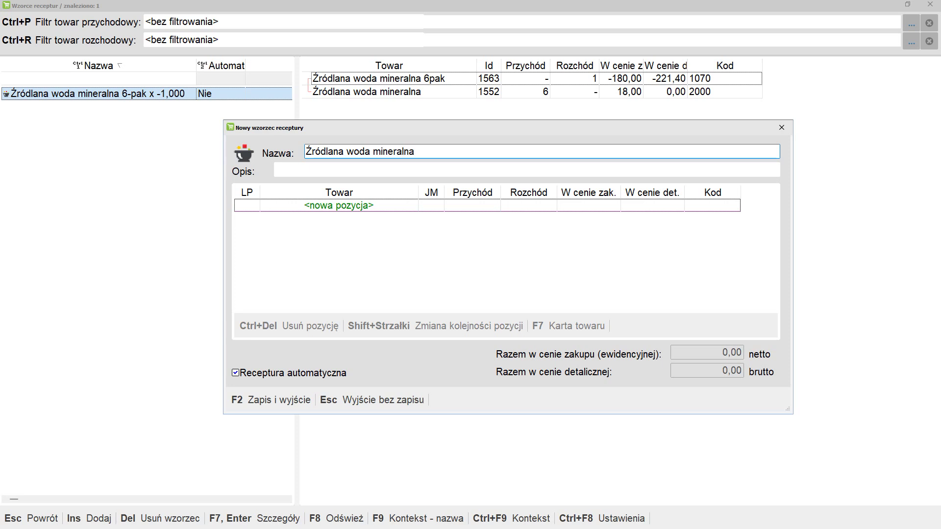
{"action": "type", "text": "6-pak x 1"}
{"action": "key", "text": "Tab"}
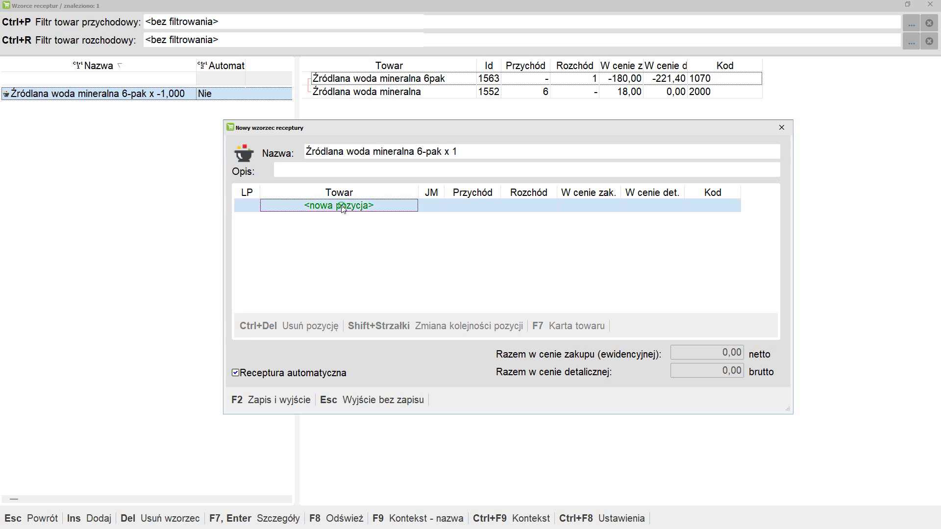
- Add Źródlana woda mineralna 6pak as the template's first item with a Przychód quantity of 1
{"action": "double_click", "coordinate": [350, 210]}
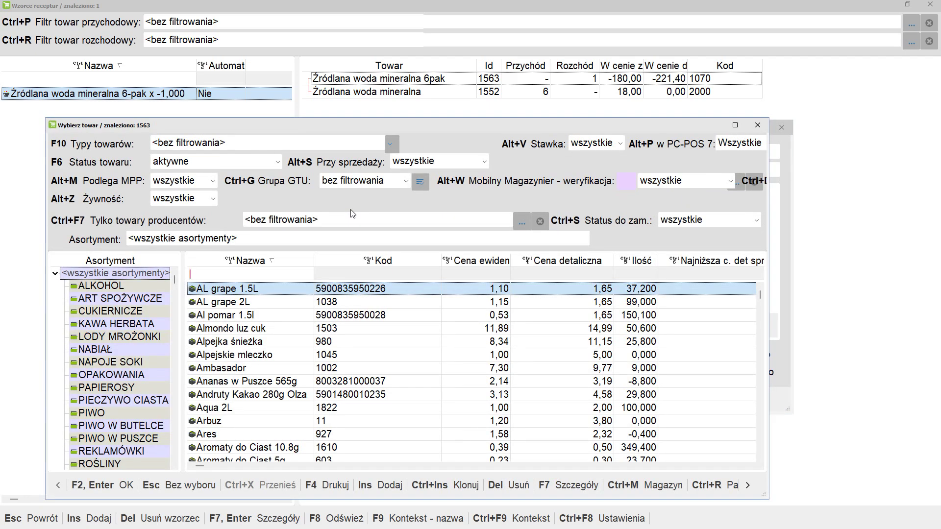
{"action": "type", "text": "ź"}
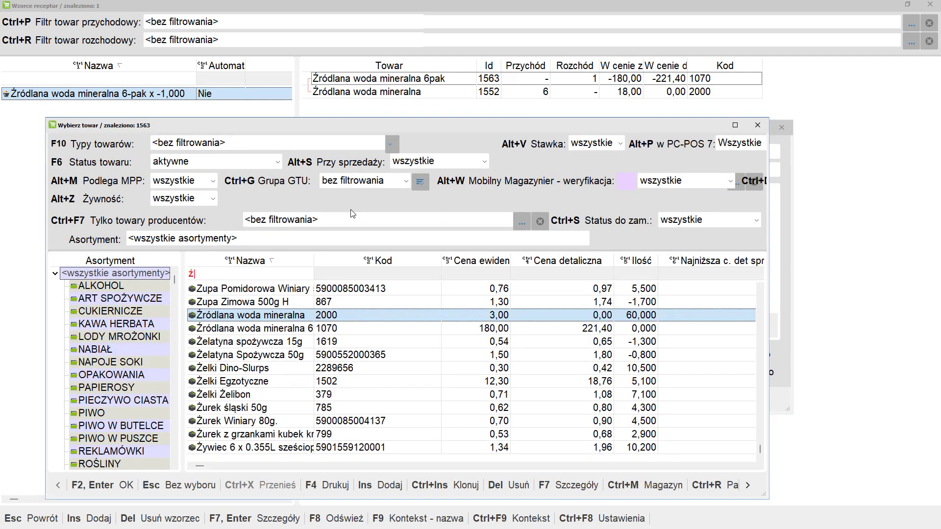
{"action": "key", "text": "Down"}
{"action": "key", "text": "Return"}
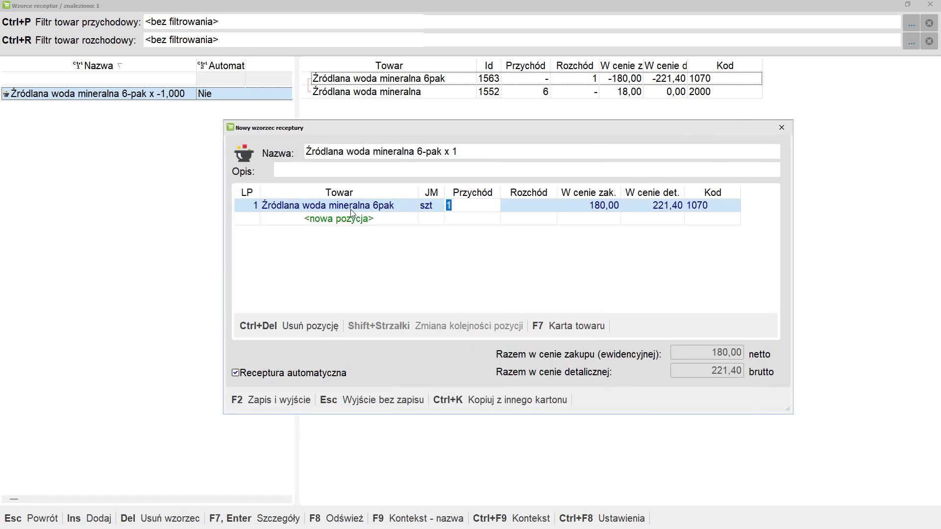
{"action": "key", "text": "Return"}
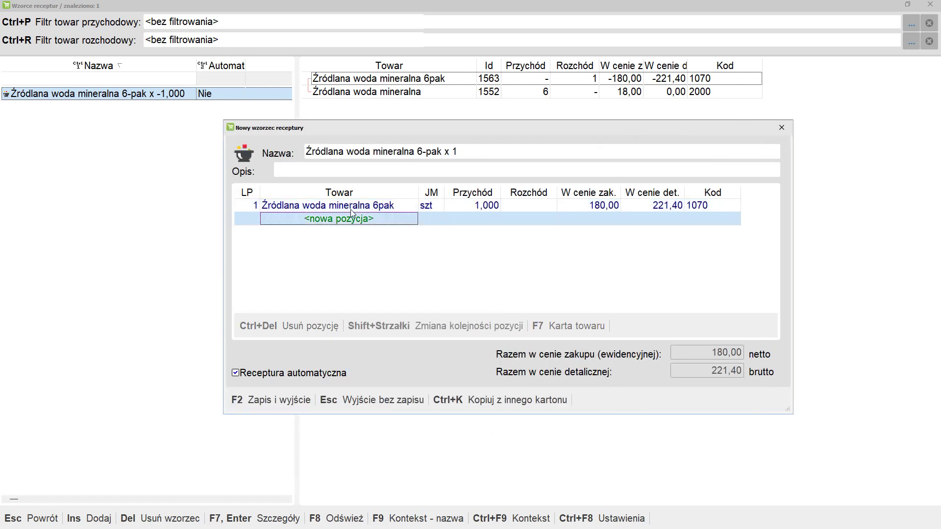
- Add Źródlana woda mineralna as the template's second item with a Rozchód quantity of 6
{"action": "key", "text": "Return"}
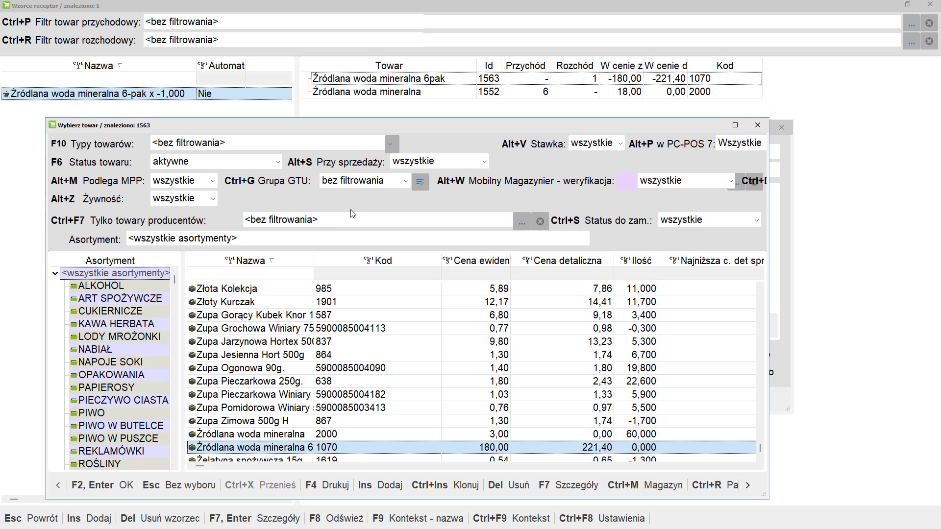
{"action": "key", "text": "Up"}
{"action": "key", "text": "Return"}
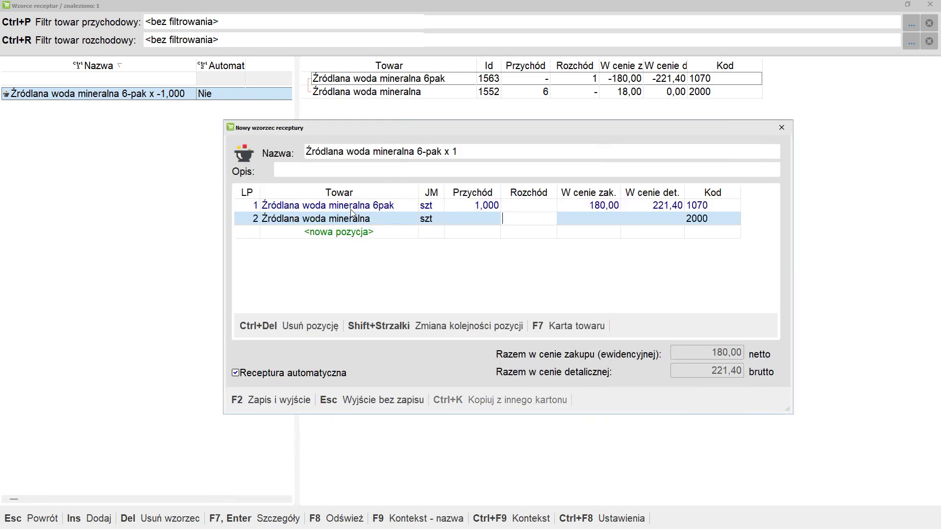
{"action": "type", "text": "6"}
{"action": "key", "text": "Return"}
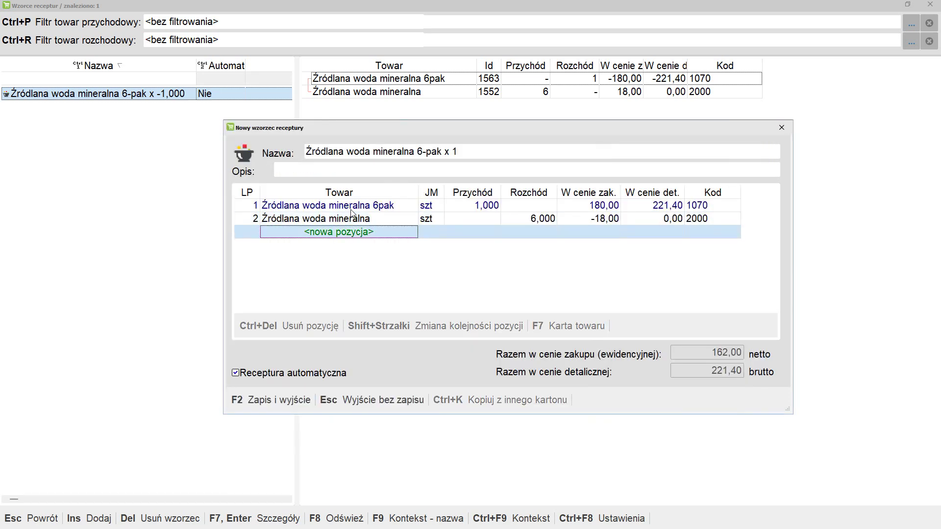
- Save the recipe template with Receptura automatyczna enabled and close the template list
{"action": "left_click", "coordinate": [292, 375]}
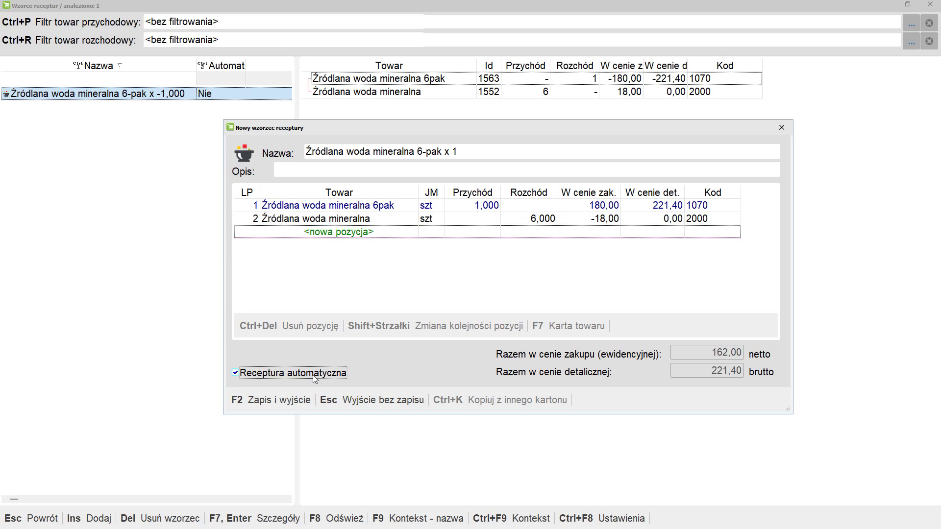
{"action": "left_click", "coordinate": [287, 399]}
{"action": "left_click", "coordinate": [318, 334]}
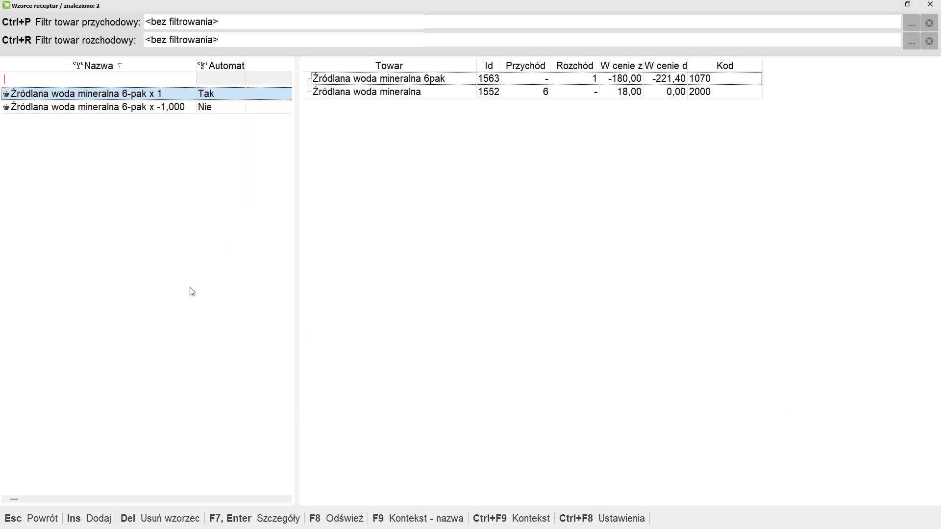
{"action": "key", "text": "Escape"}
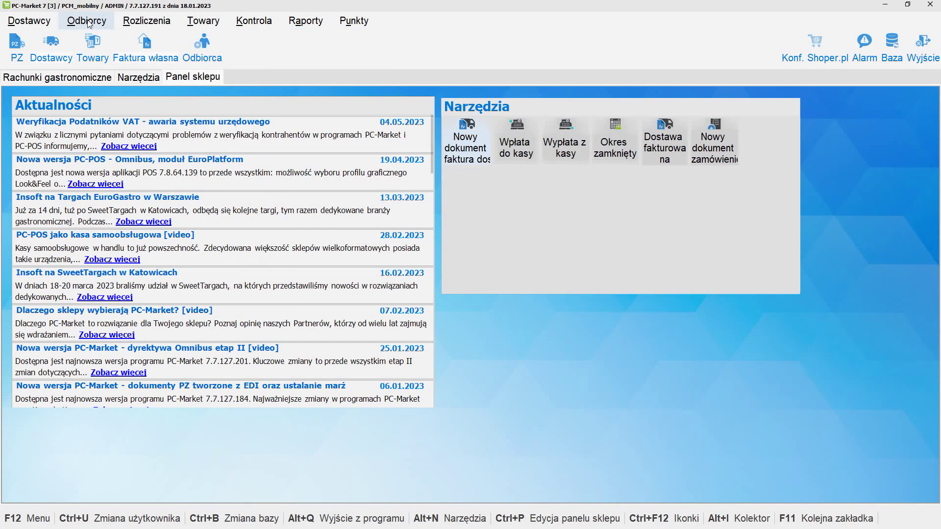
- Start a new retail receipt and add one Źródlana woda mineralna 6pak, product code 1070
{"action": "left_click", "coordinate": [88, 23]}
{"action": "mouse_move", "coordinate": [237, 119]}
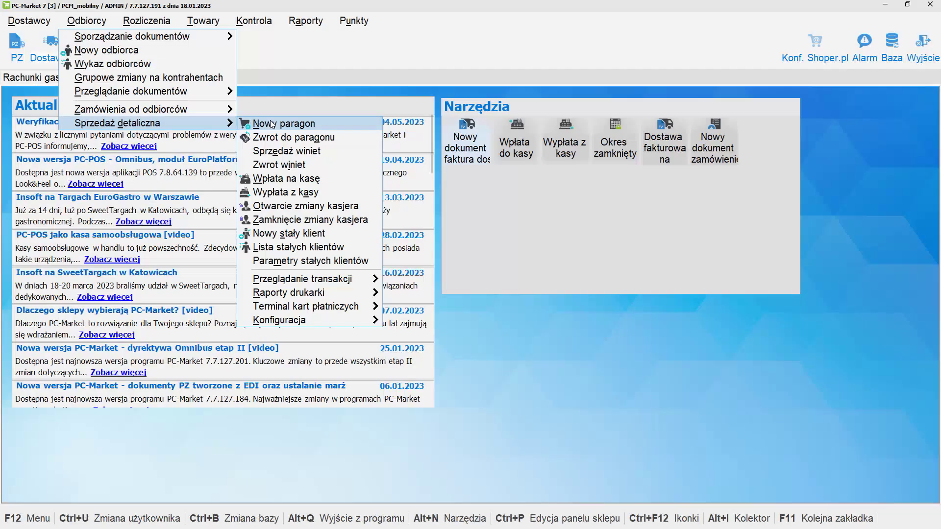
{"action": "left_click", "coordinate": [272, 125]}
{"action": "key", "text": "Escape"}
{"action": "key", "text": "Return"}
{"action": "type", "text": "1870"}
{"action": "key", "text": "Escape"}
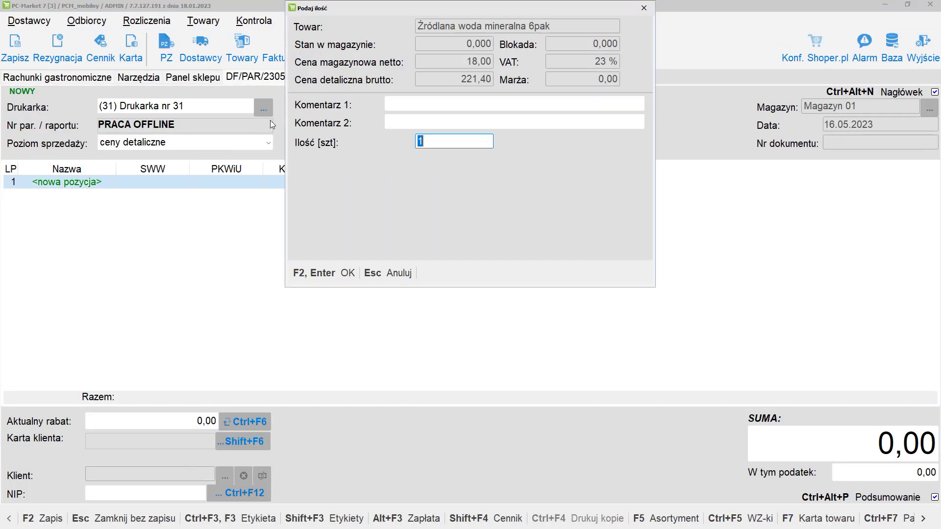
{"action": "key", "text": "Return"}
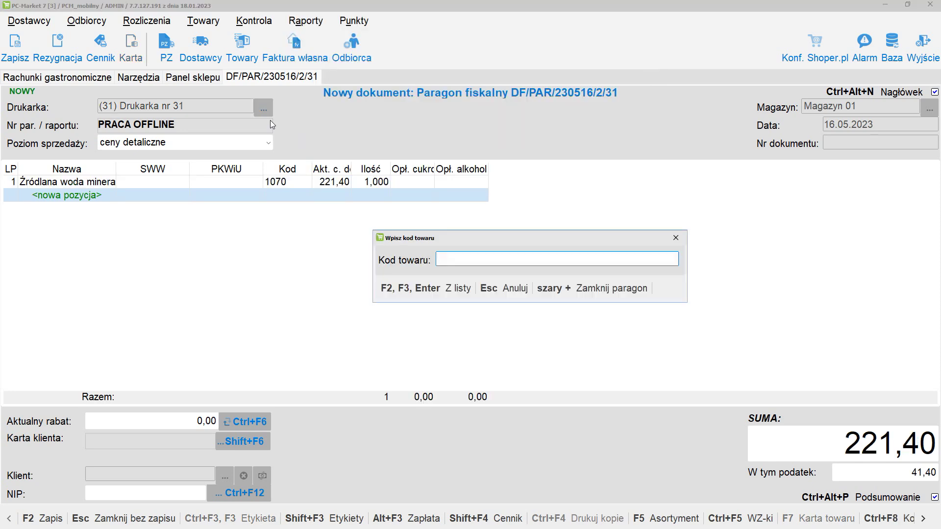
- Finish entering items and save the fiscal receipt
{"action": "left_click", "coordinate": [674, 239]}
{"action": "left_click", "coordinate": [53, 516]}
{"action": "left_click", "coordinate": [343, 416]}
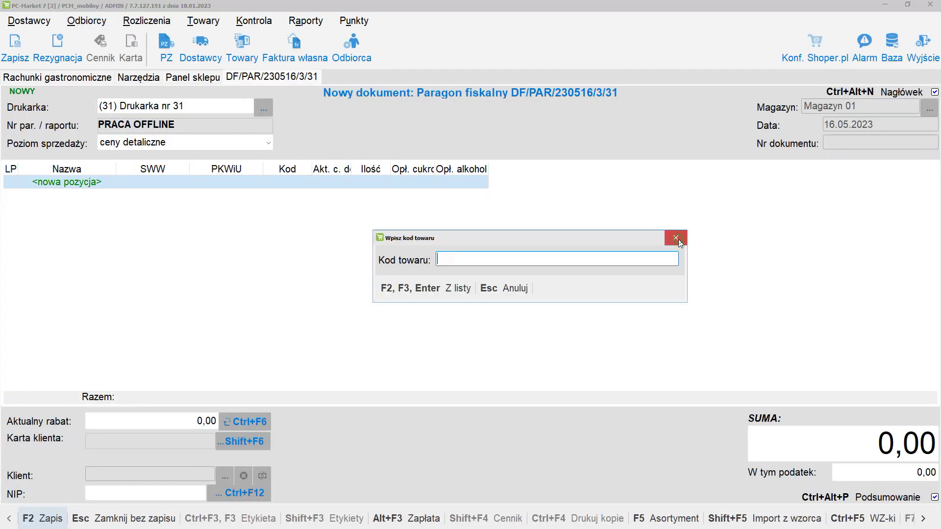
- Check the stock of Źródlana woda mineralna and its 6pak after the sale, leaving the new blank receipt unused
{"action": "left_click", "coordinate": [676, 239]}
{"action": "left_click", "coordinate": [203, 21]}
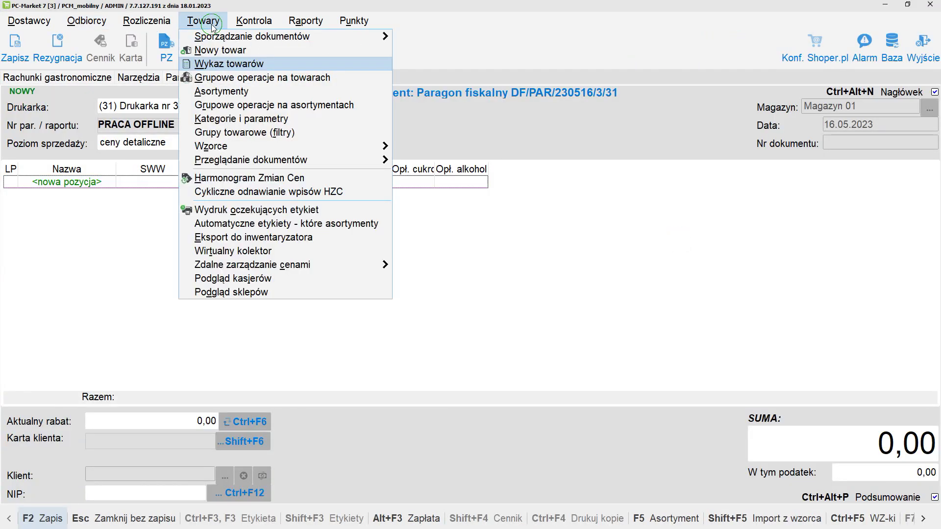
{"action": "left_click", "coordinate": [230, 64]}
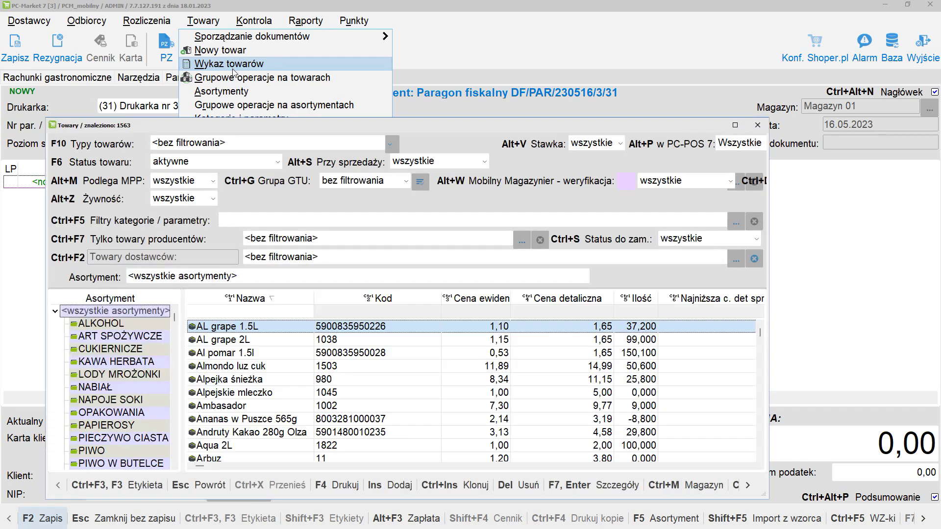
{"action": "type", "text": "ź"}
{"action": "key", "text": "BackSpace"}
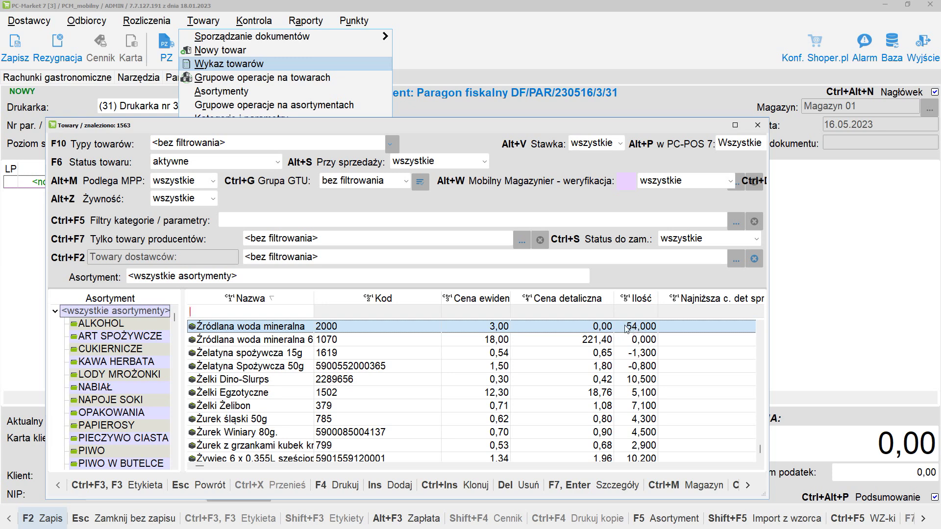
{"action": "left_click", "coordinate": [759, 128]}
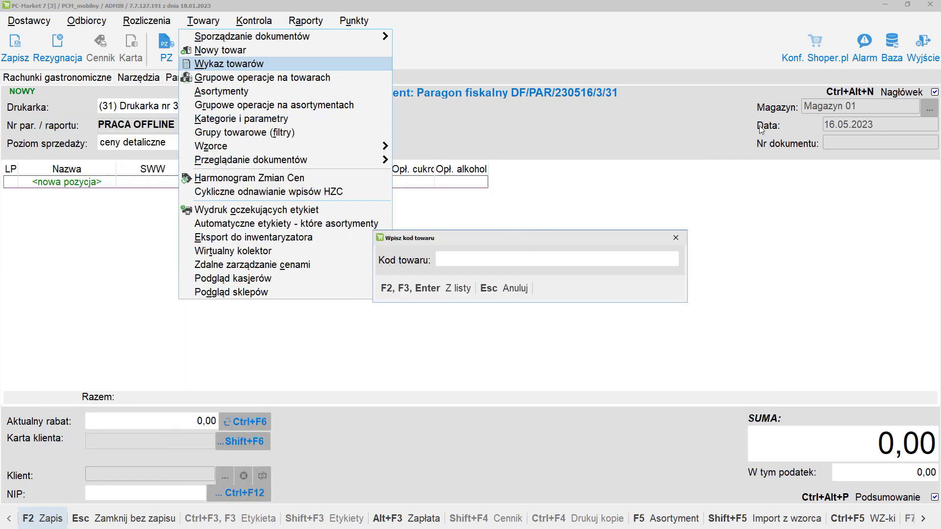
{"action": "key", "text": "Escape"}
{"action": "key", "text": "Escape"}
{"action": "key", "text": "Escape"}
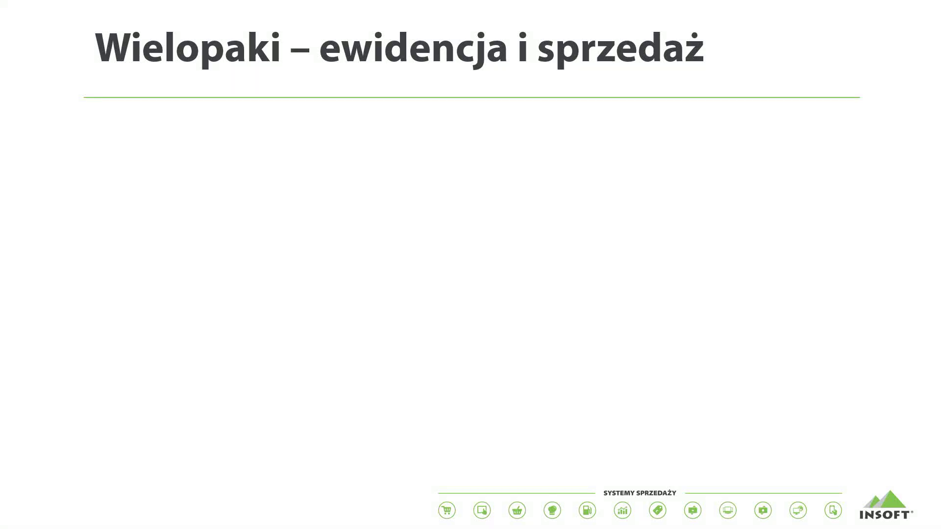